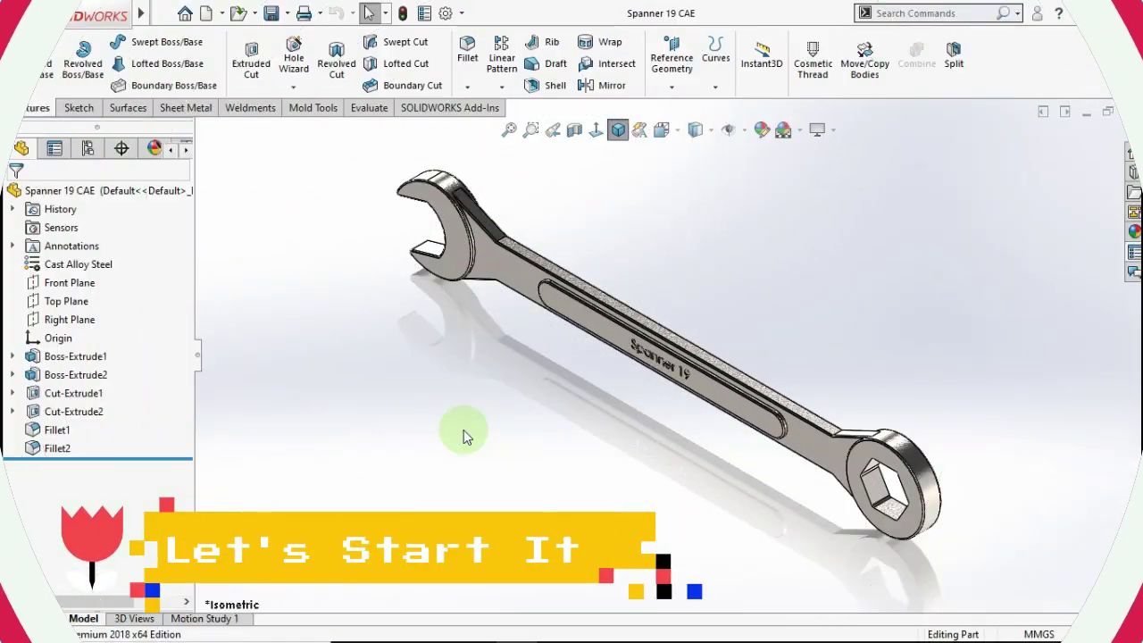
# Step: Enable the SOLIDWORKS Simulation add-in
pyautogui.moveTo(459, 434); pyautogui.dragTo(458, 402, button='middle')
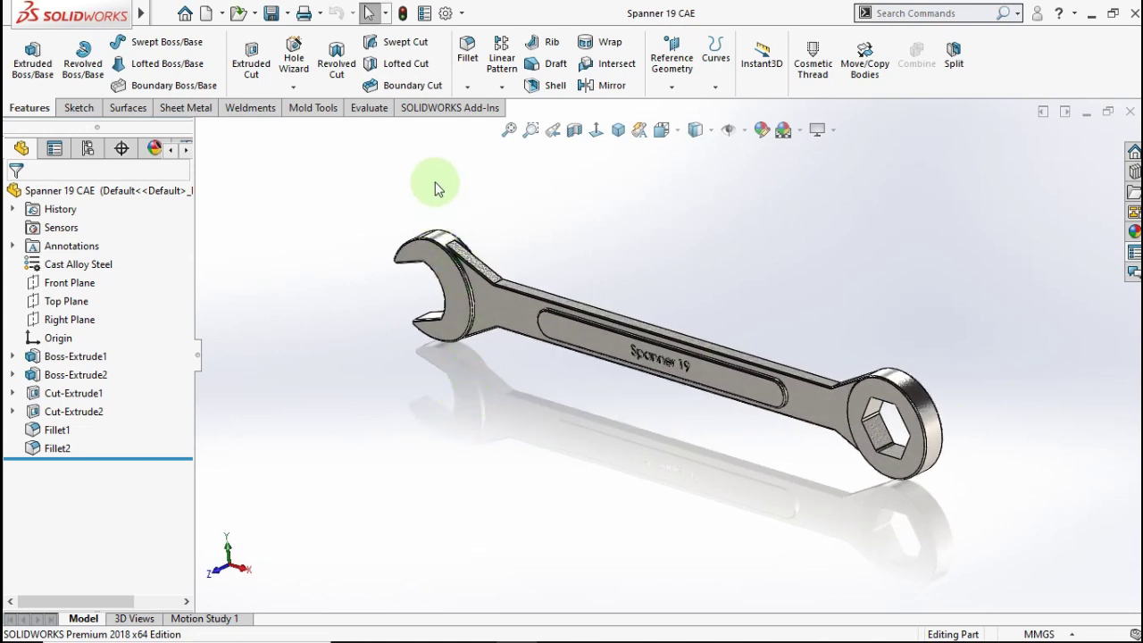
pyautogui.click(443, 110)
pyautogui.click(425, 70)
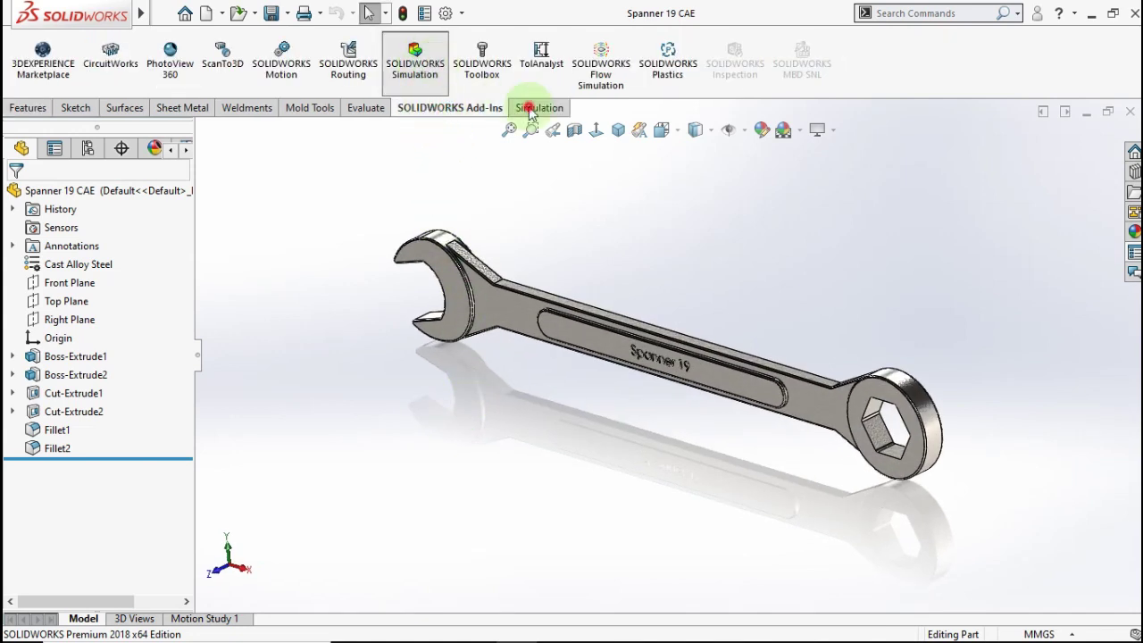
# Step: Create a new Static study named 'Static Analytic Spanner'
pyautogui.click(536, 108)
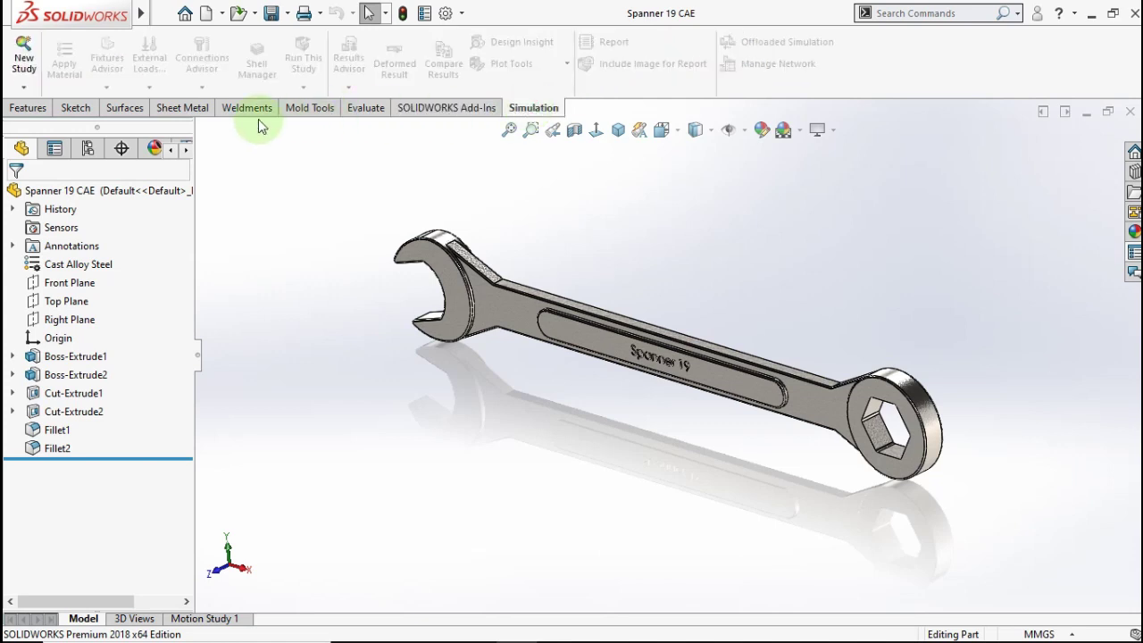
pyautogui.click(24, 57)
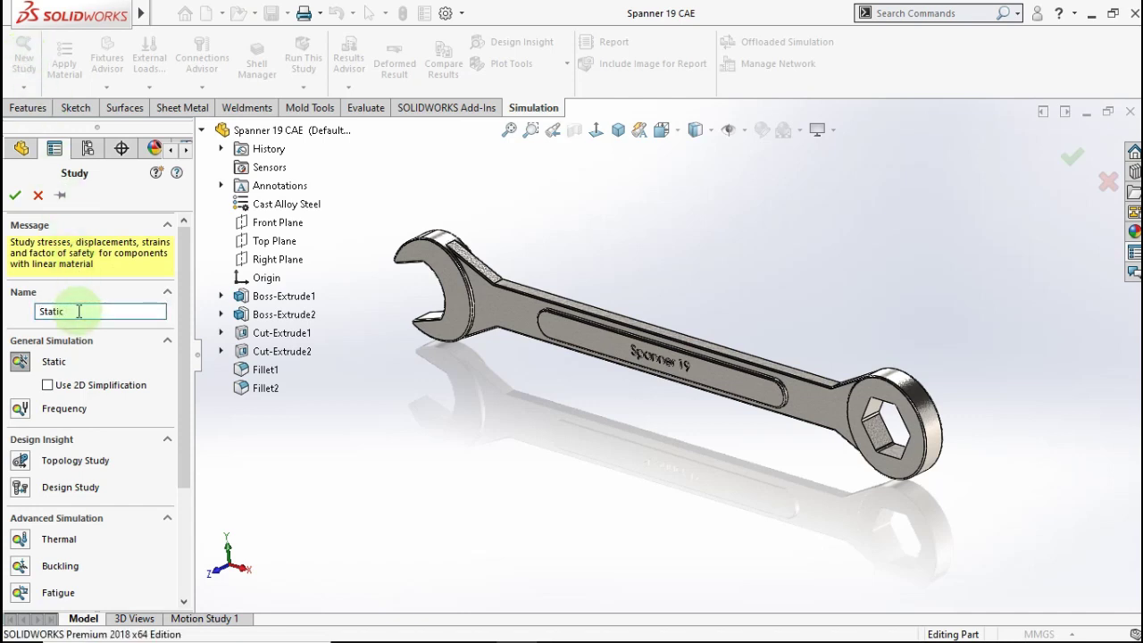
pyautogui.write('Analytic Spanner')
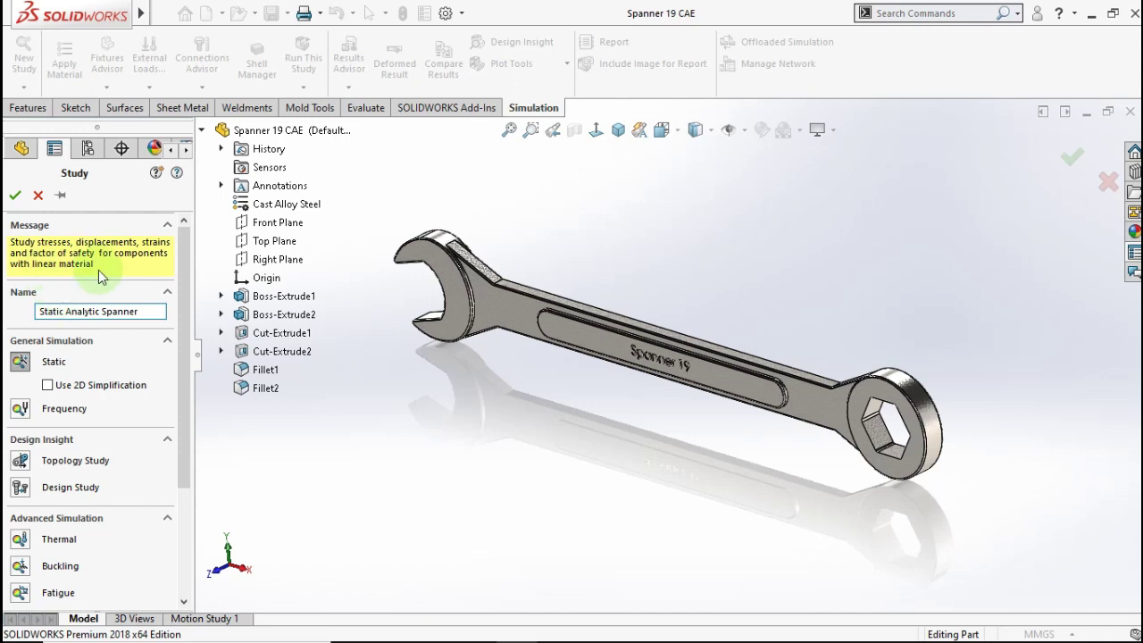
pyautogui.click(14, 194)
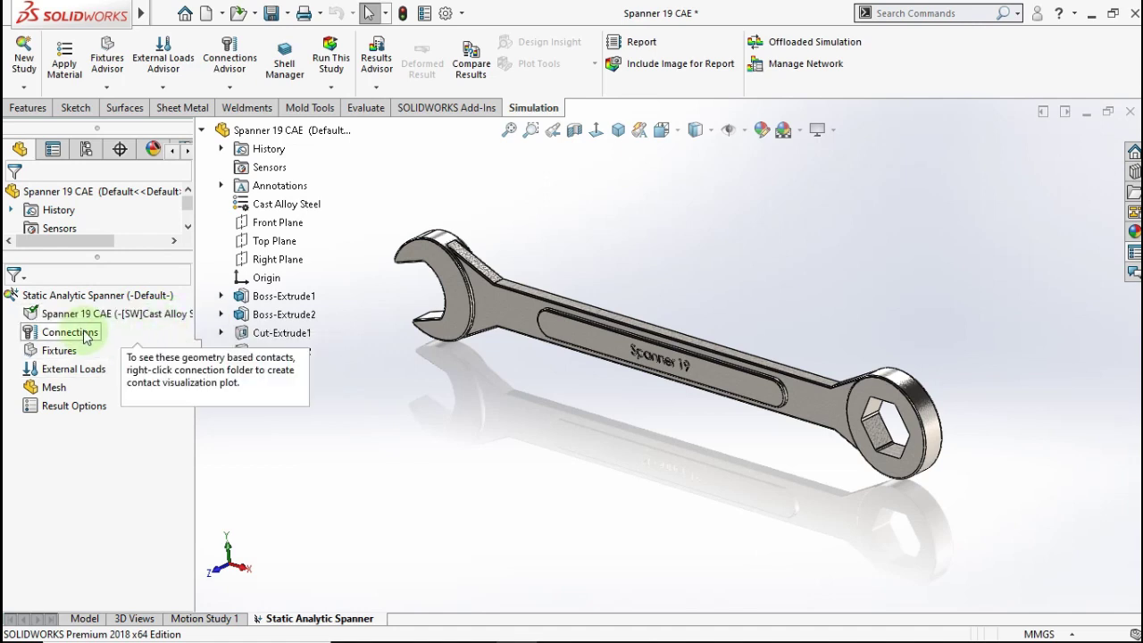
# Step: Start a Fixed Geometry fixture and select the first inner jaw face
pyautogui.rightClick(62, 354)
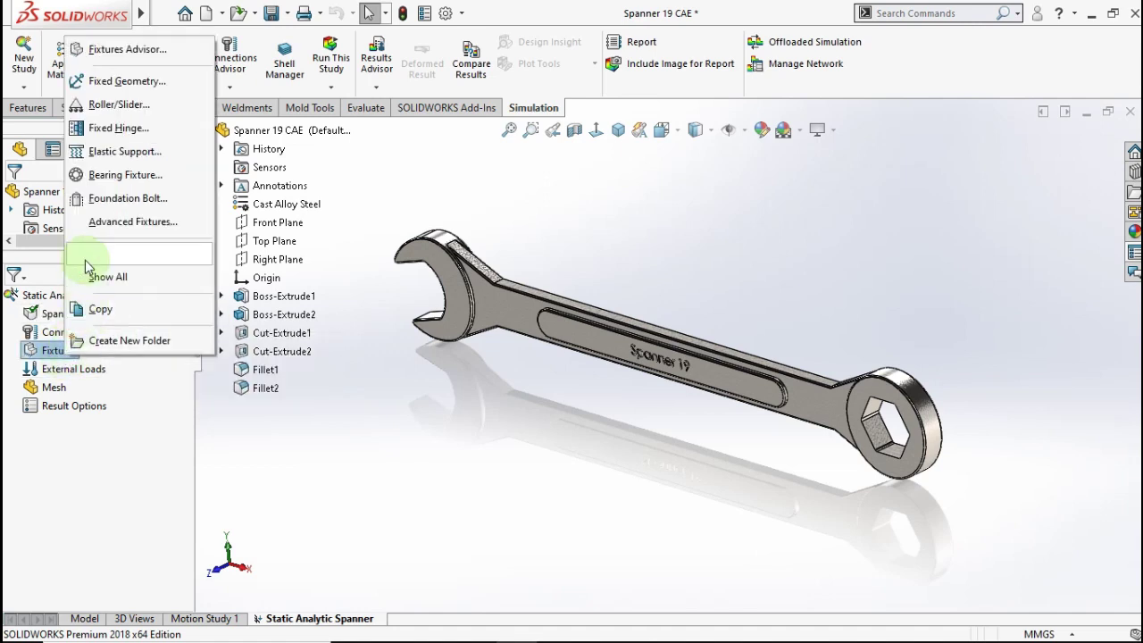
pyautogui.click(112, 82)
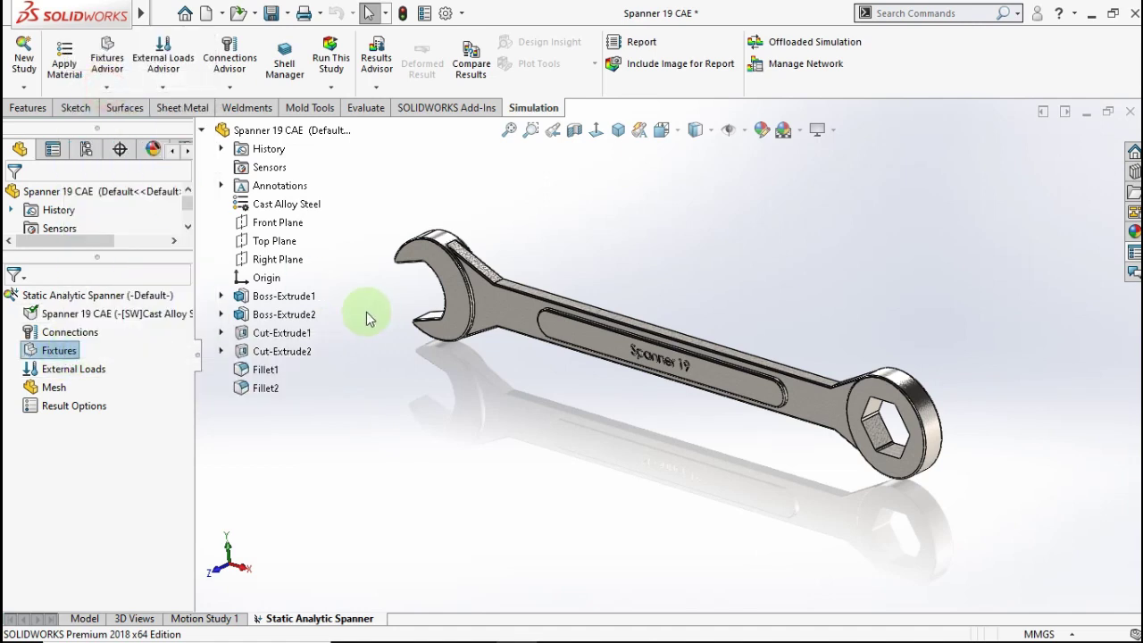
pyautogui.scroll(3, 384, 308)
pyautogui.click(486, 297)
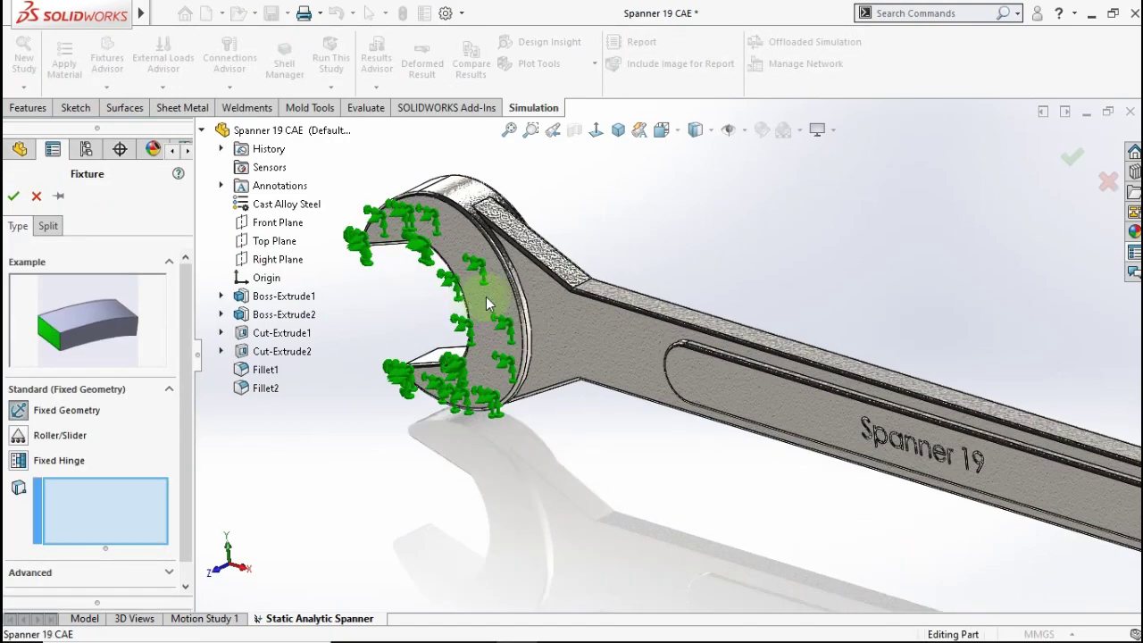
pyautogui.scroll(2, 486, 297)
pyautogui.scroll(-2, 538, 347)
pyautogui.click(421, 331)
# Step: Add the second and third inner jaw faces and confirm the Fixed-1 restraint
pyautogui.moveTo(420, 331); pyautogui.dragTo(523, 154, button='middle')
pyautogui.click(521, 290)
pyautogui.click(498, 192)
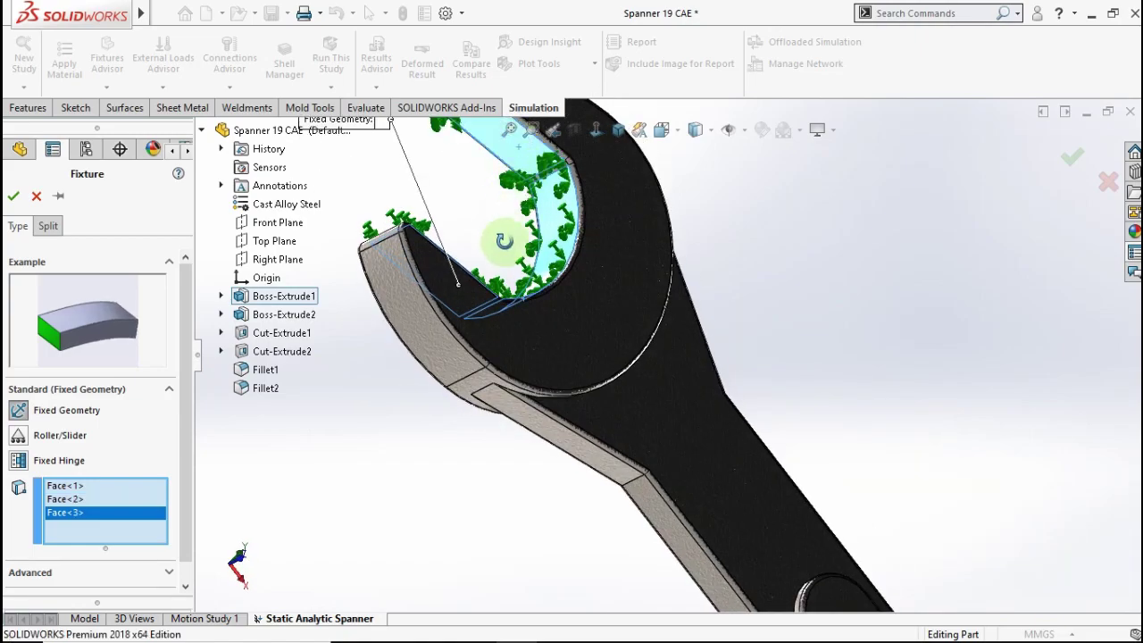
pyautogui.moveTo(503, 230); pyautogui.dragTo(174, 334, button='middle')
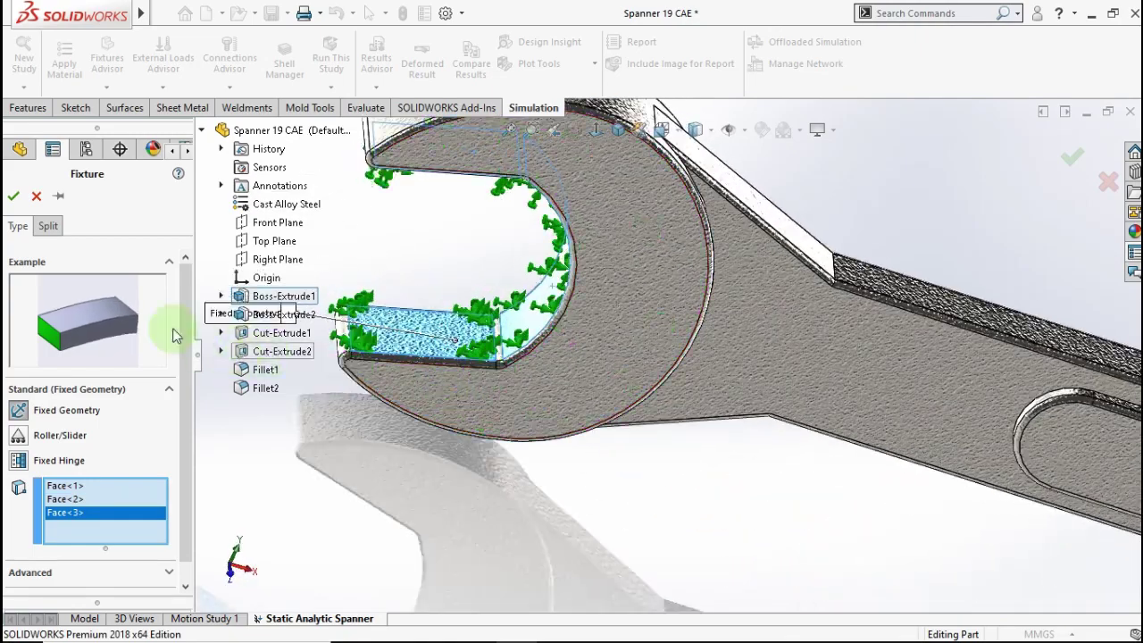
pyautogui.click(15, 197)
pyautogui.scroll(8, 761, 383)
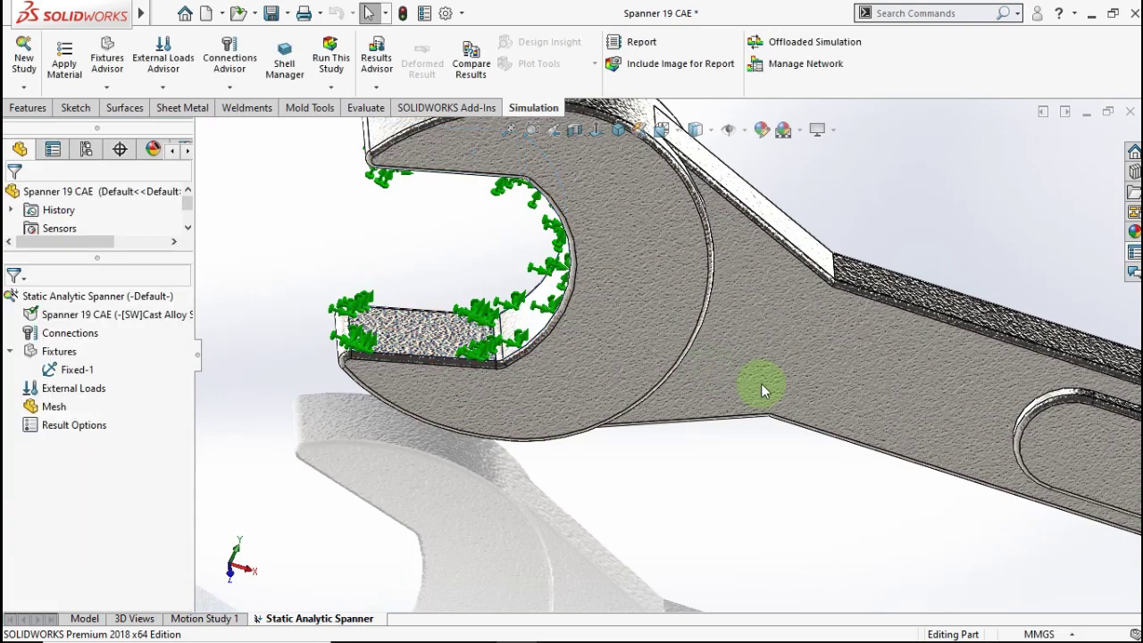
pyautogui.moveTo(991, 443); pyautogui.dragTo(949, 362, button='middle')
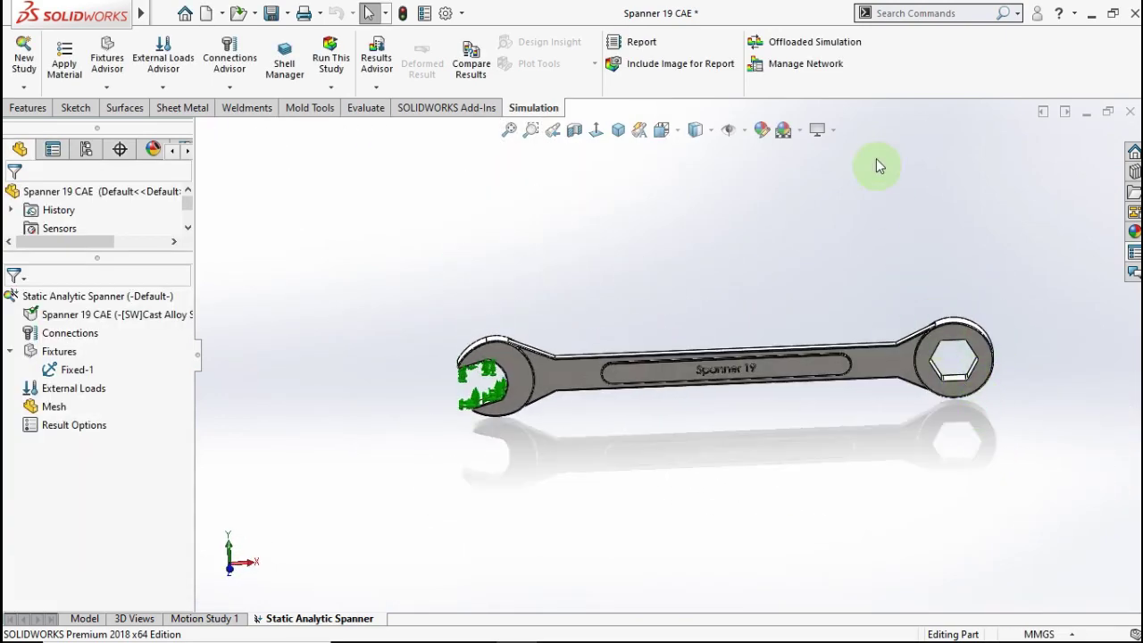
# Step: Start a Force load directed normal to the Top Plane, reversed to point downward
pyautogui.rightClick(70, 390)
pyautogui.click(103, 235)
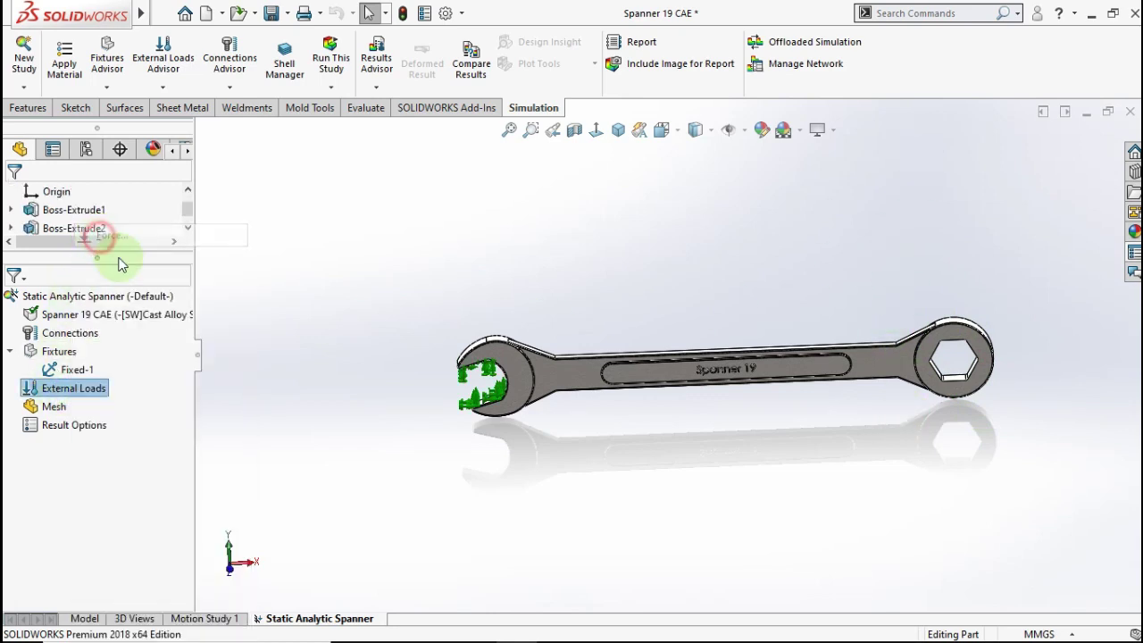
pyautogui.click(925, 338)
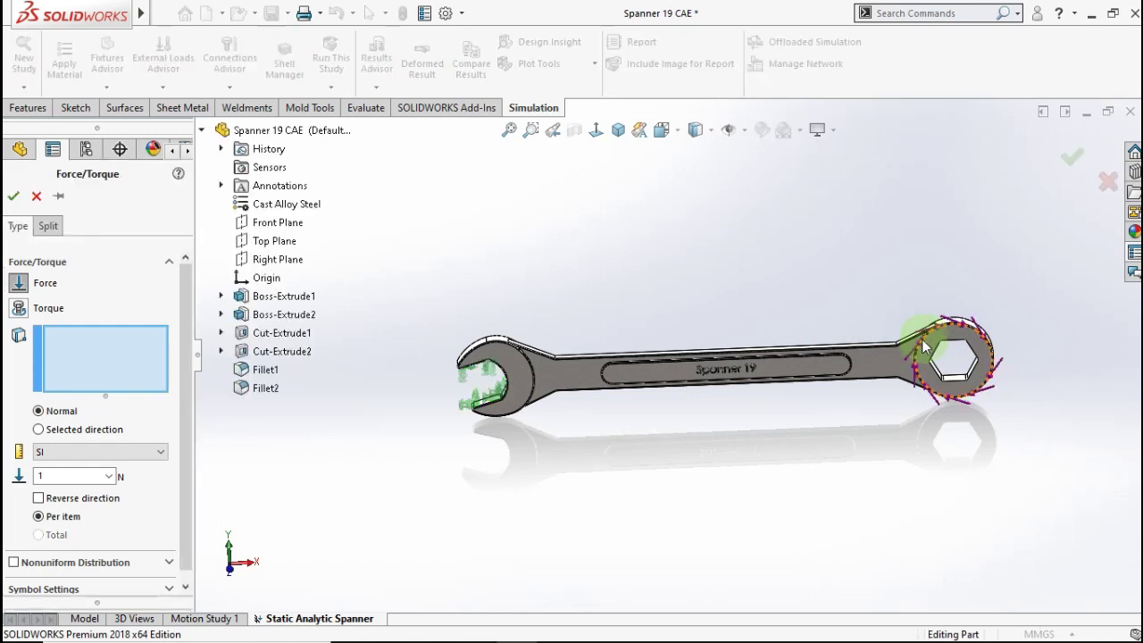
pyautogui.scroll(-4, 922, 339)
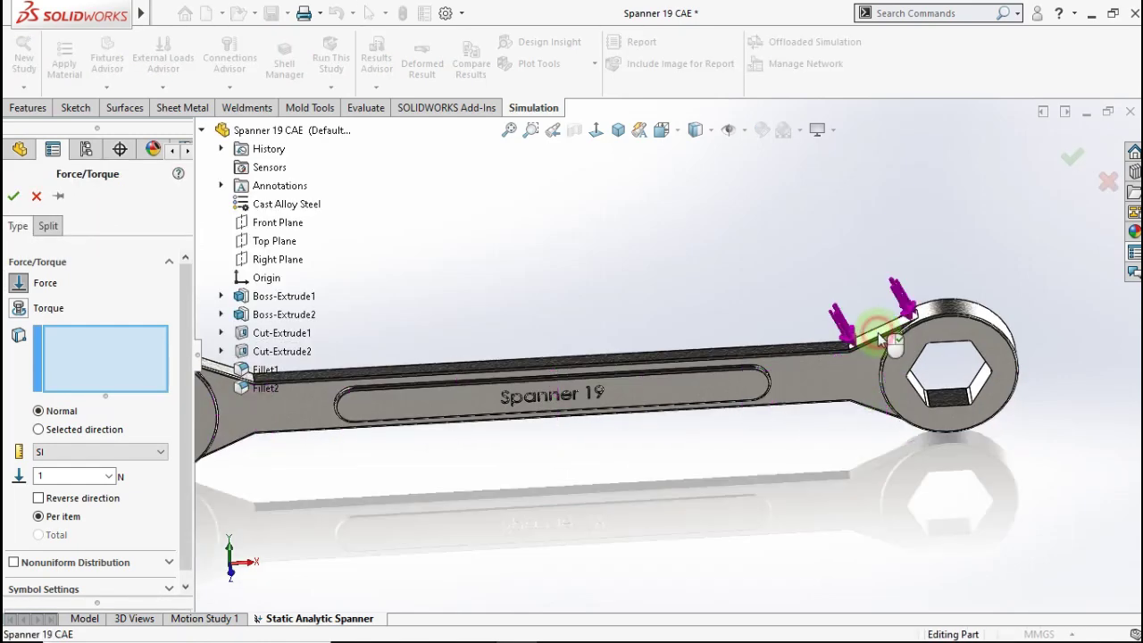
pyautogui.click(881, 337)
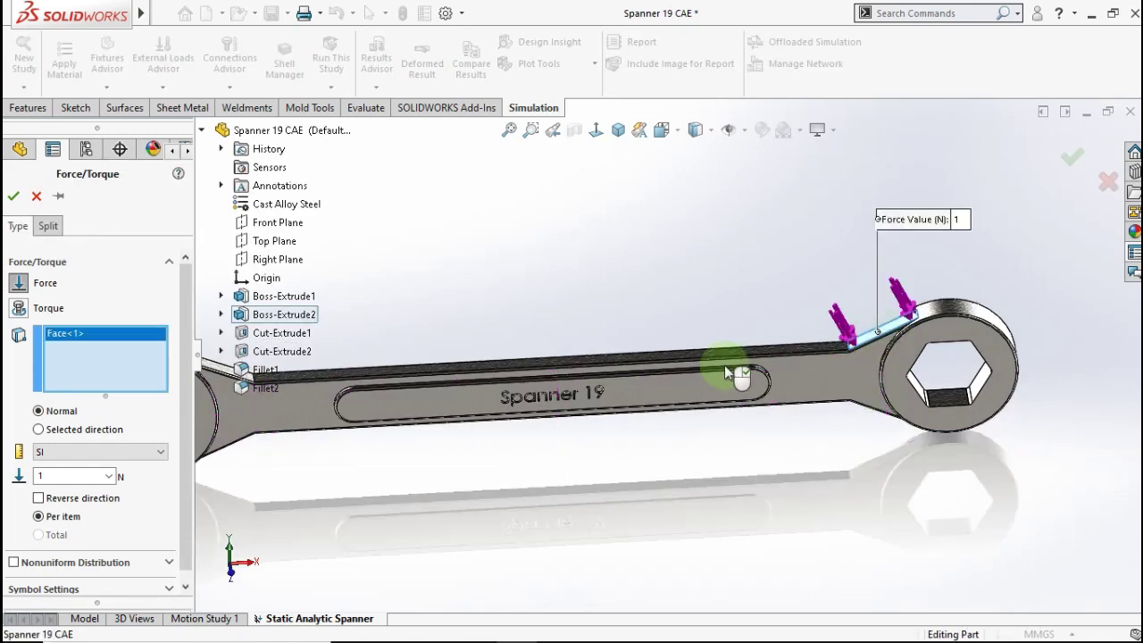
pyautogui.click(38, 430)
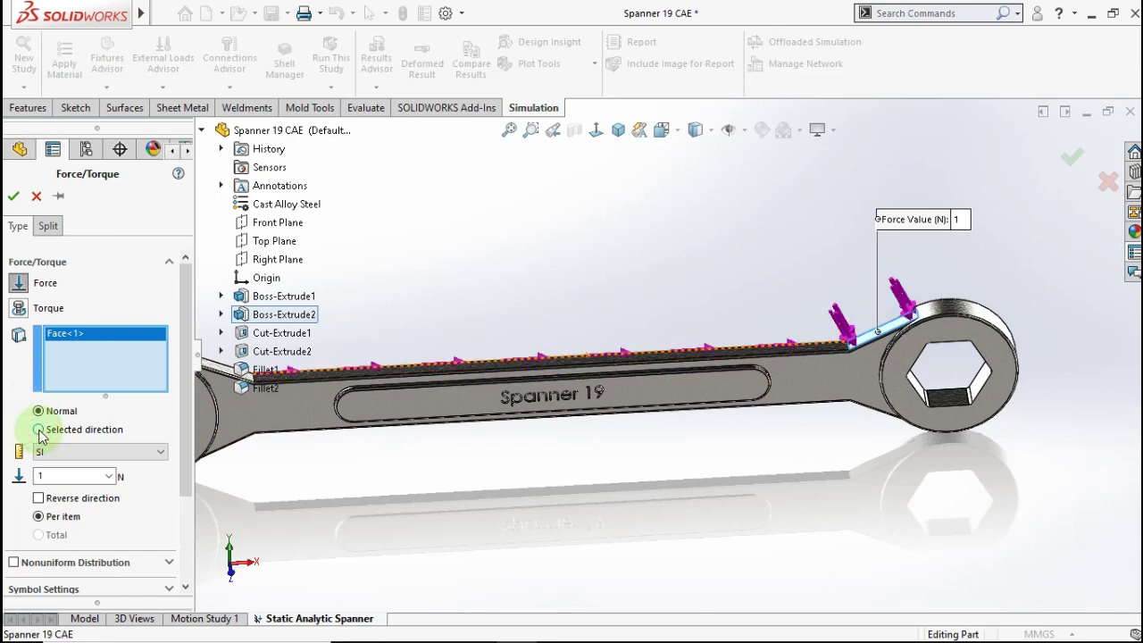
pyautogui.click(288, 245)
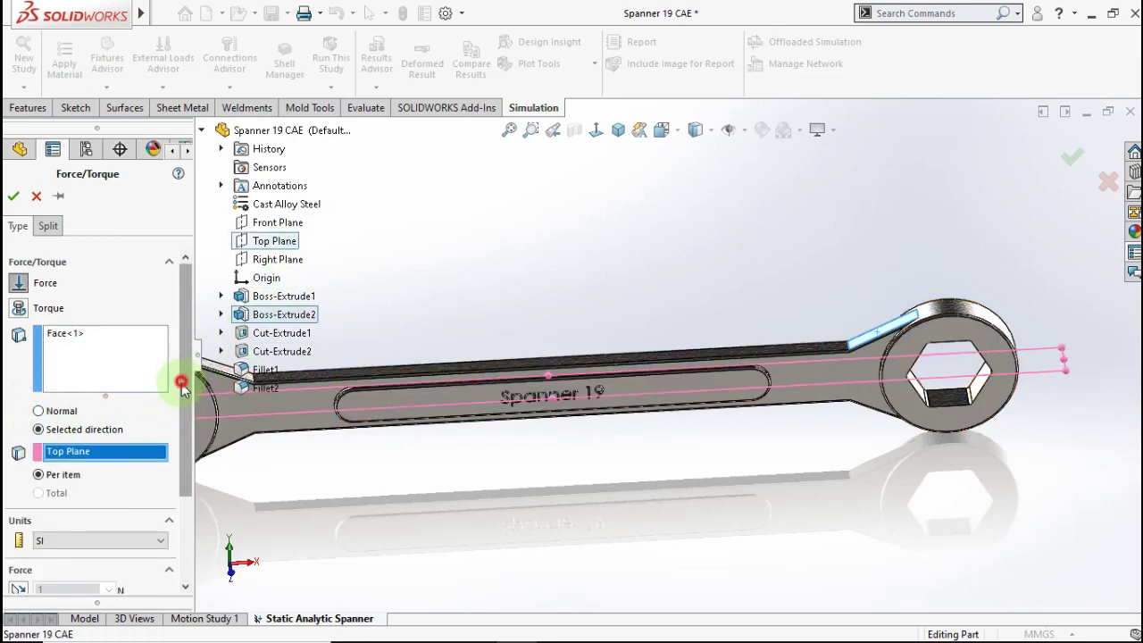
pyautogui.scroll(-3, 181, 381)
pyautogui.click(18, 519)
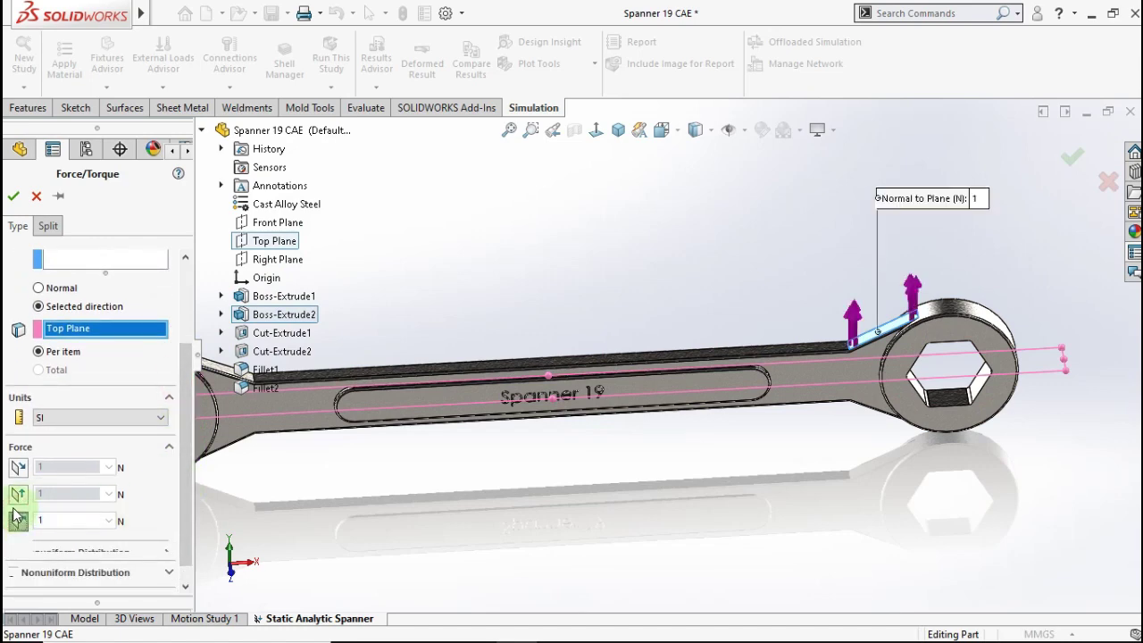
pyautogui.click(43, 544)
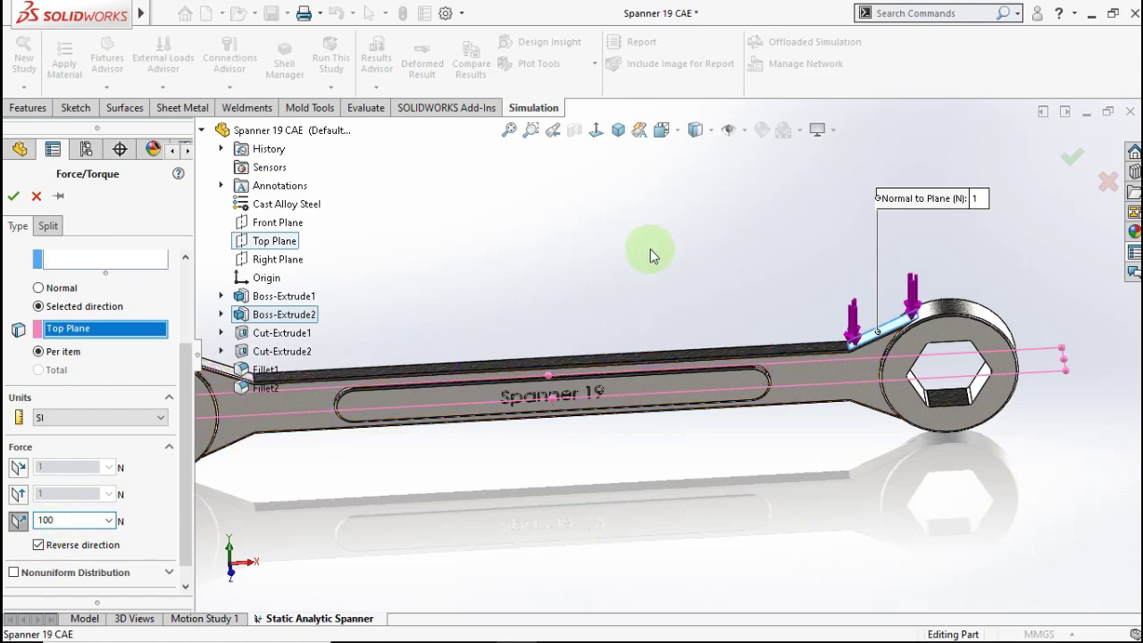
# Step: Apply the 100 N force to the face near the ring end and confirm Force-1
pyautogui.moveTo(651, 247); pyautogui.dragTo(860, 281, button='middle')
pyautogui.click(827, 355)
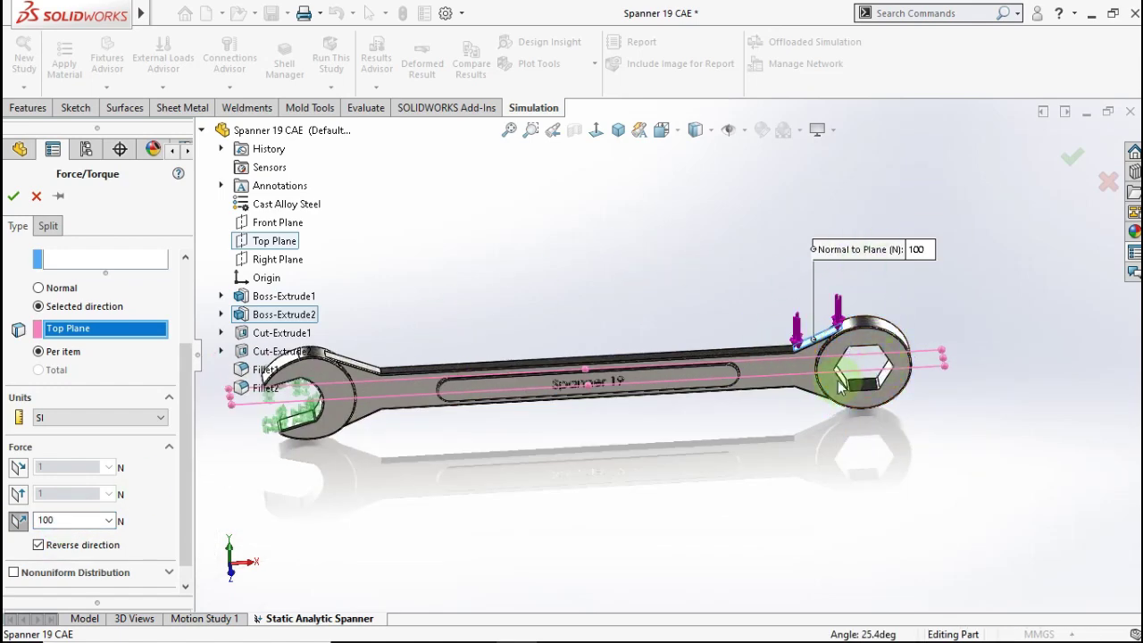
pyautogui.click(11, 198)
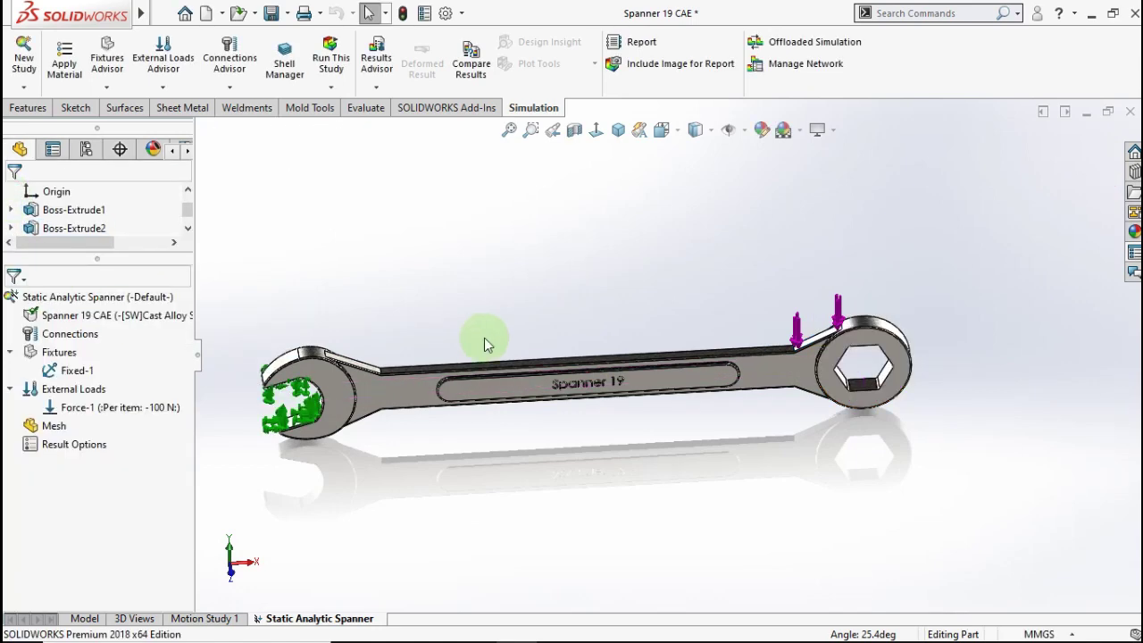
pyautogui.moveTo(717, 381); pyautogui.dragTo(693, 296, button='middle')
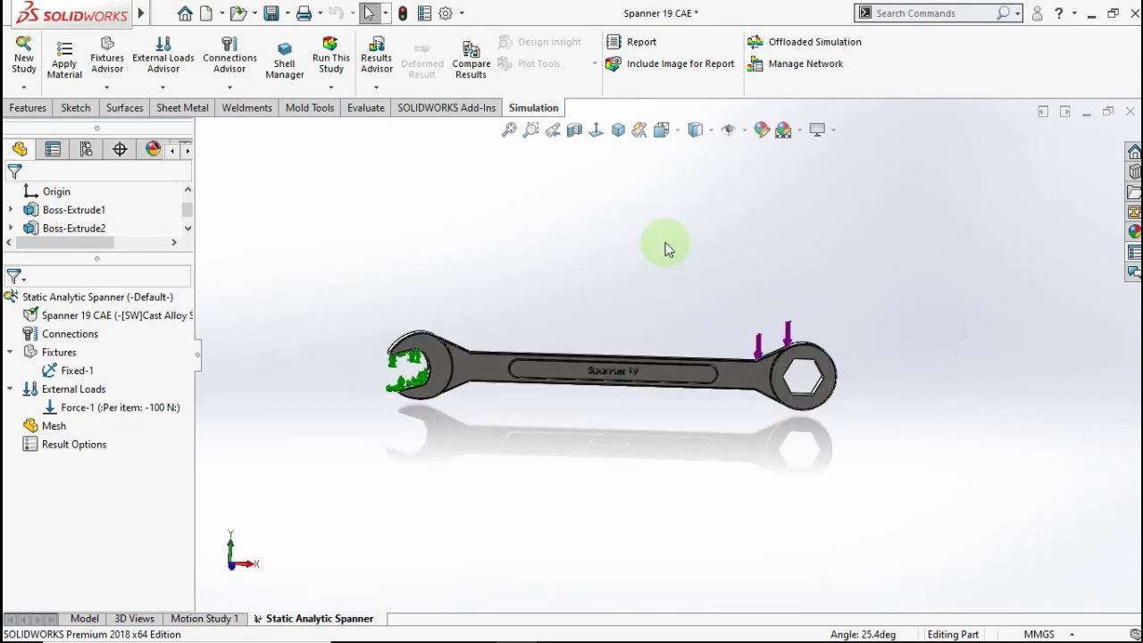
# Step: Create a Standard solid mesh on the spanner with mesh density reset to default
pyautogui.click(619, 130)
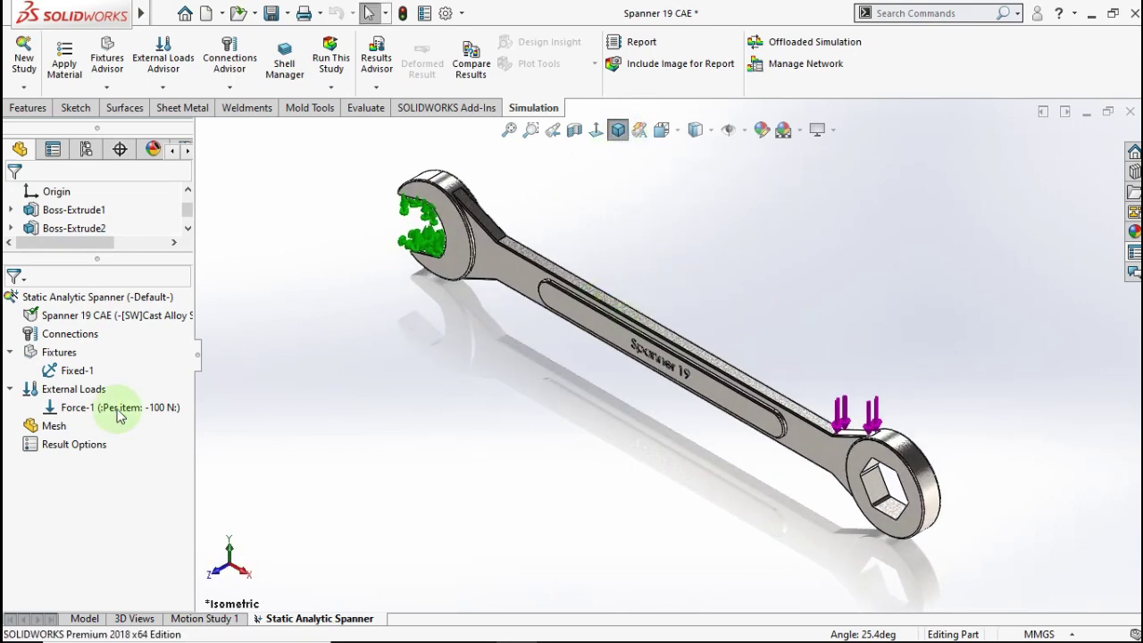
pyautogui.rightClick(50, 428)
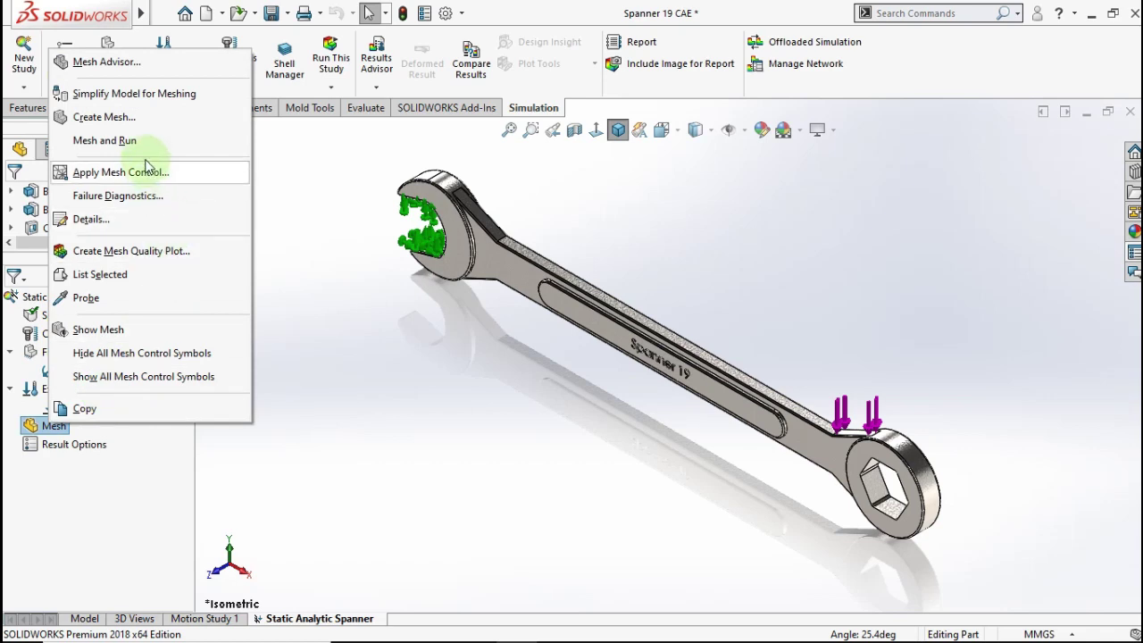
pyautogui.click(122, 116)
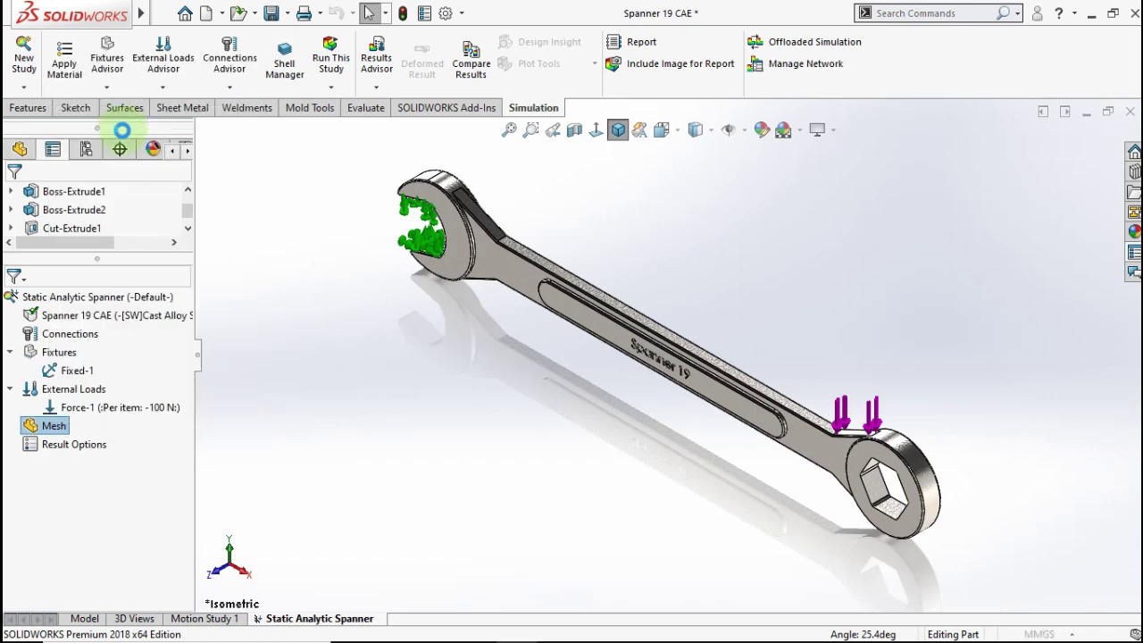
pyautogui.click(14, 315)
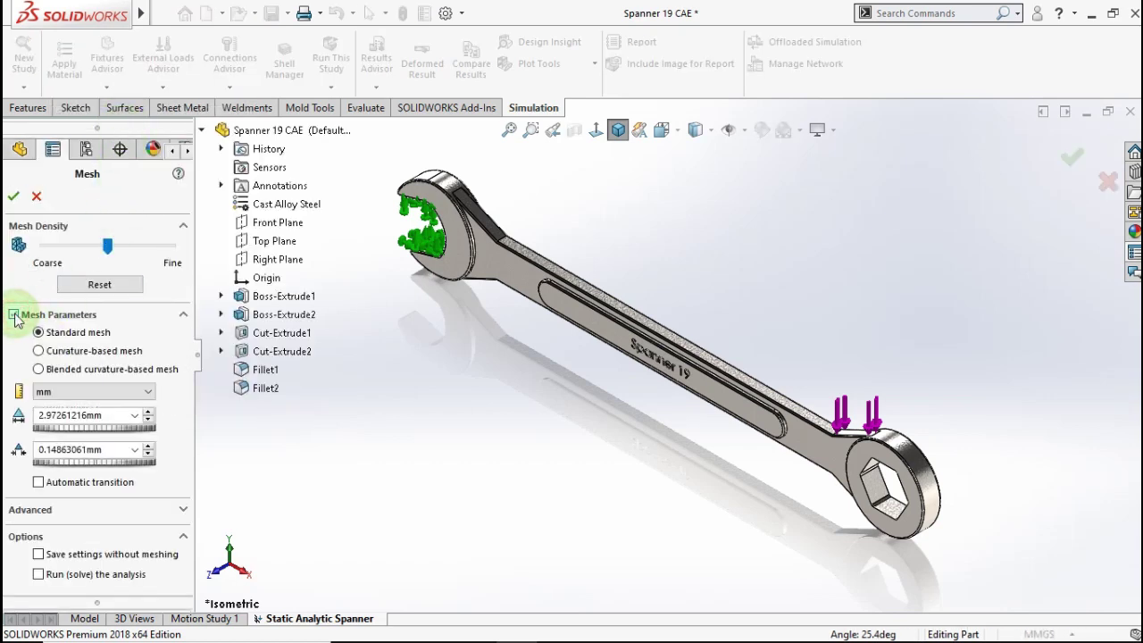
pyautogui.click(78, 295)
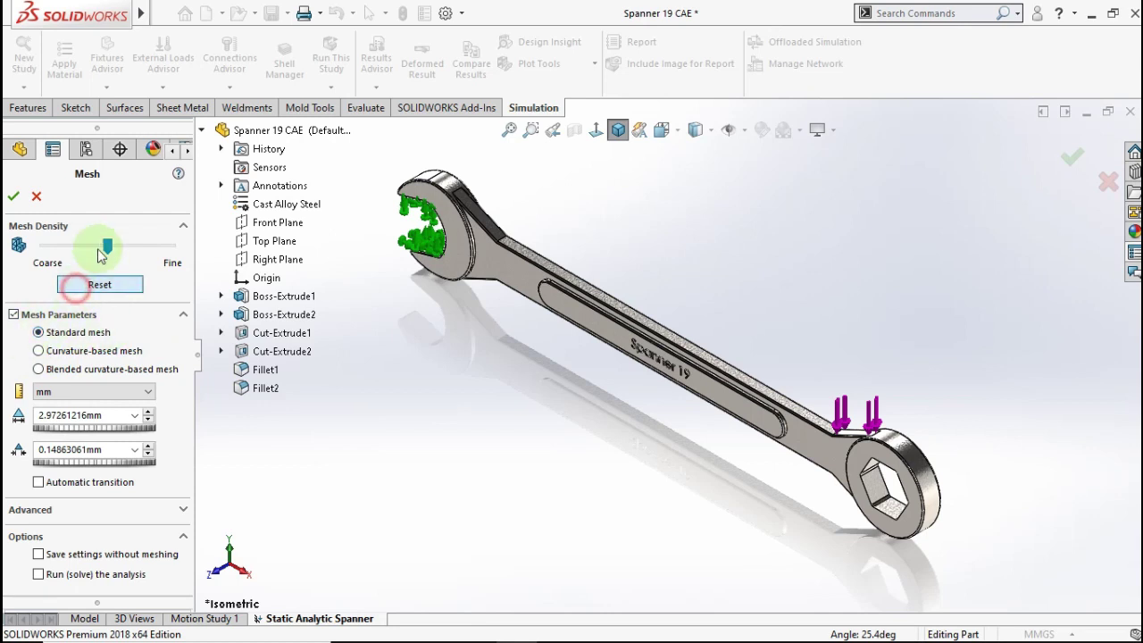
pyautogui.click(17, 197)
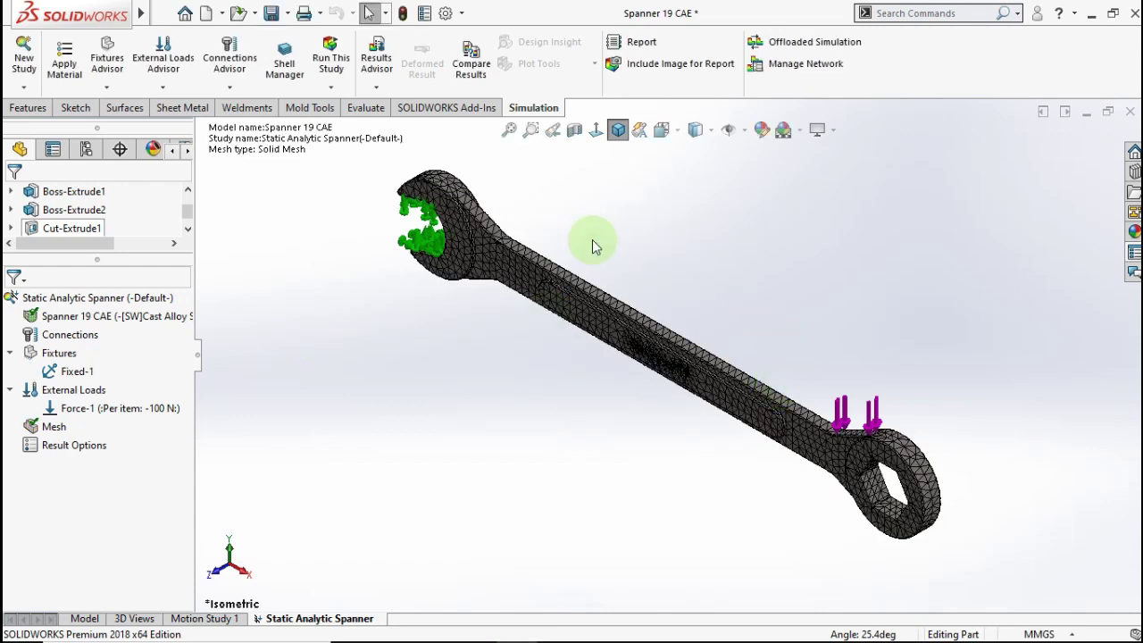
# Step: Run the static study to compute stress, displacement and strain results (max 1.038e+08 N/m^2)
pyautogui.click(331, 60)
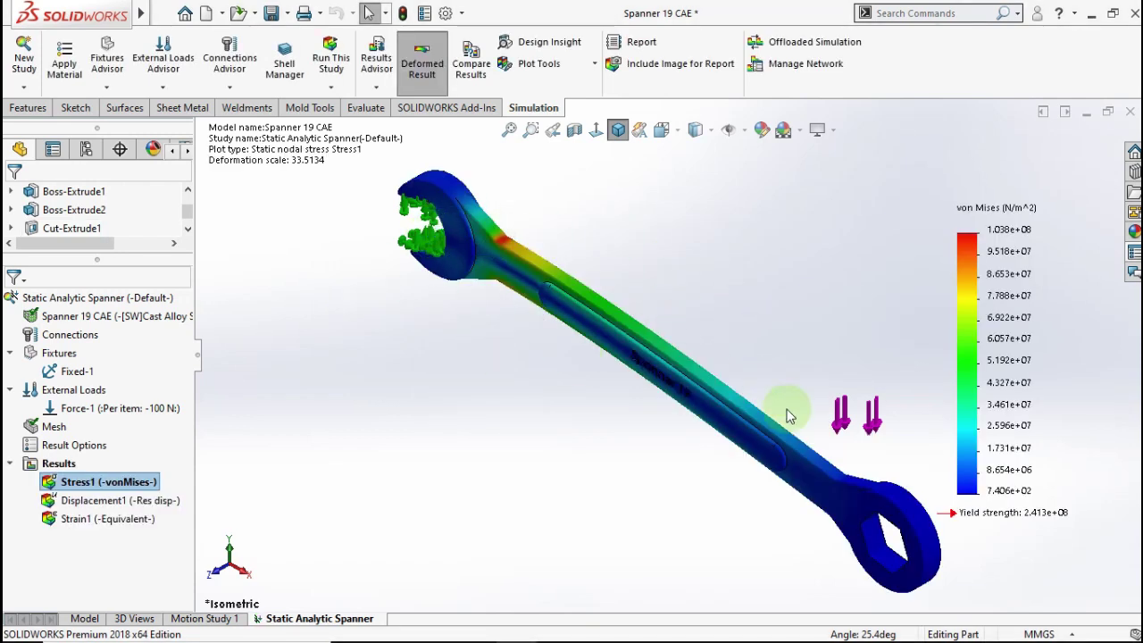
# Step: Set the Stress1 plot units to N/mm^2 (MPa) with a true-scale deformed shape
pyautogui.rightClick(105, 483)
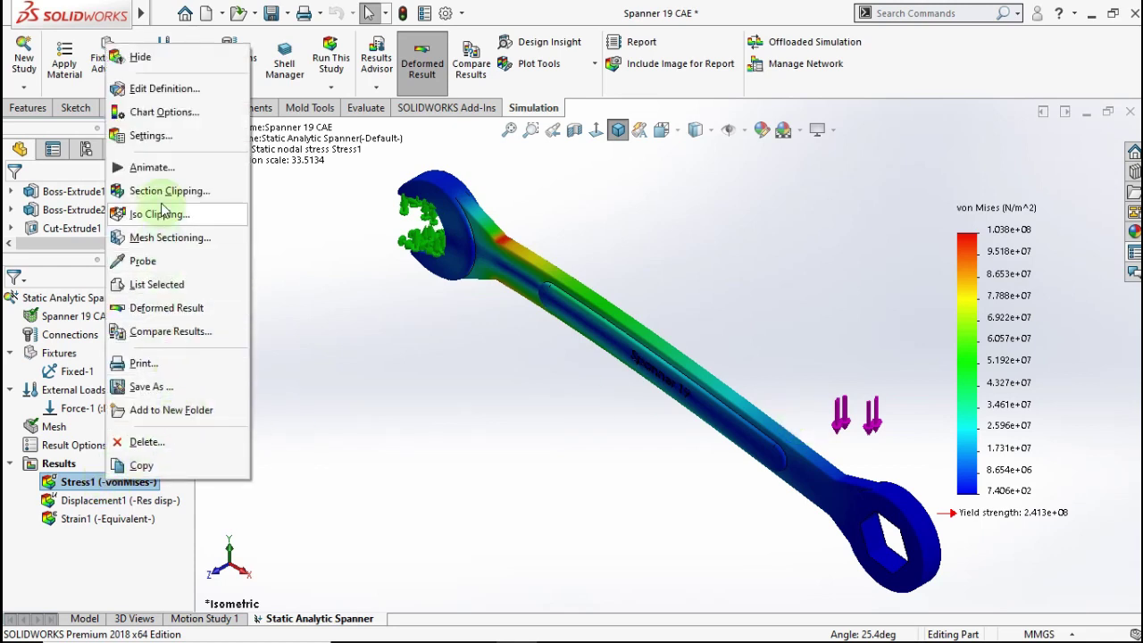
pyautogui.click(163, 89)
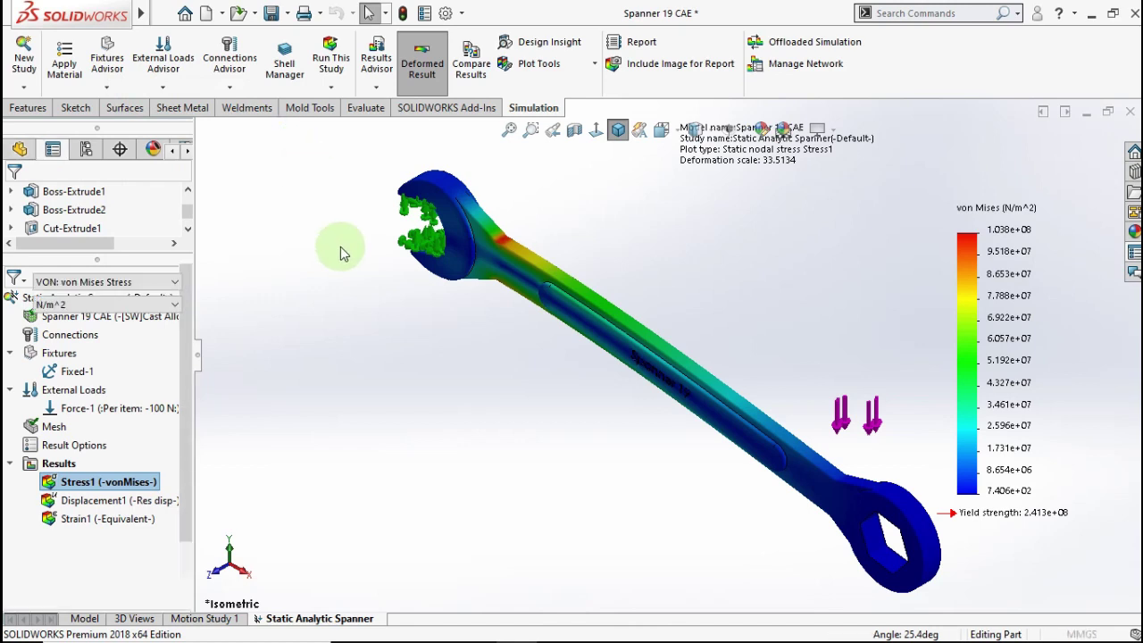
pyautogui.click(80, 305)
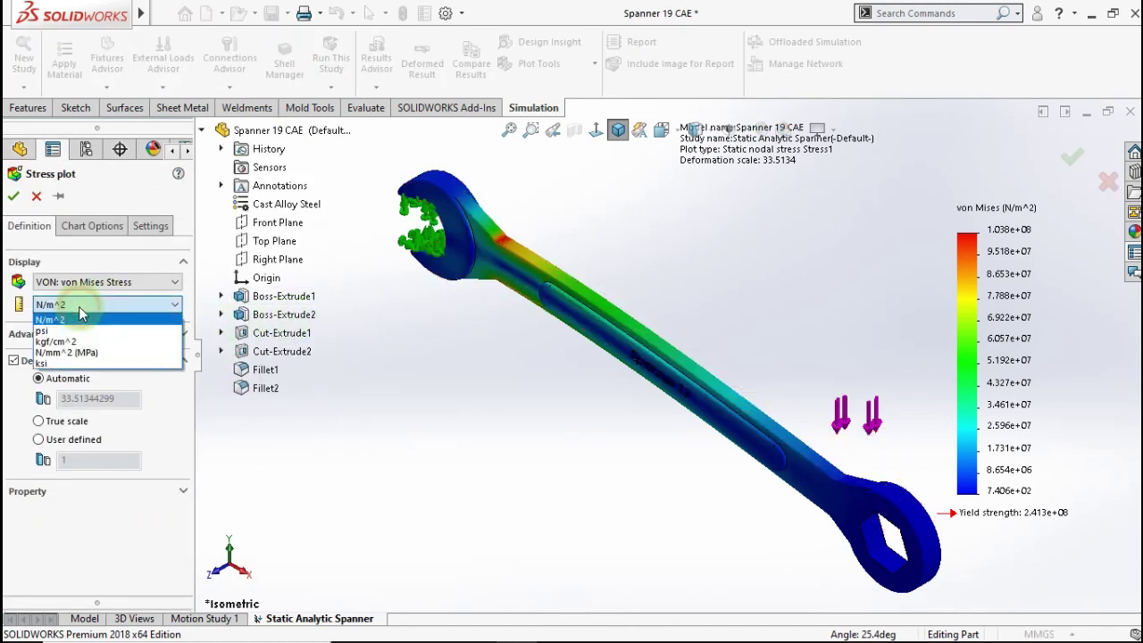
pyautogui.click(81, 352)
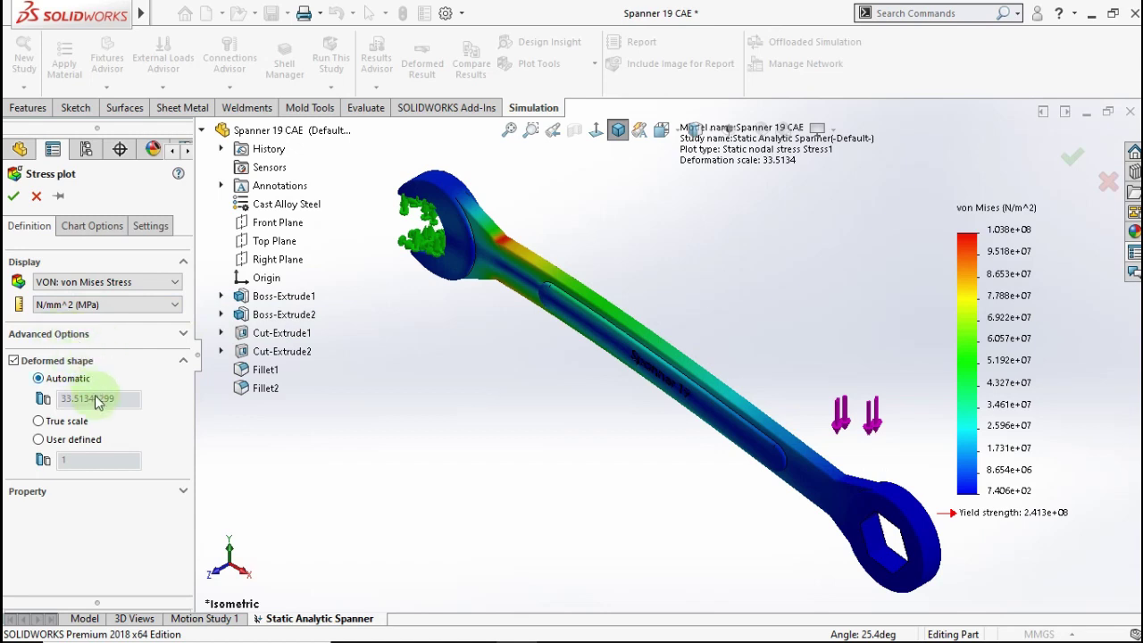
pyautogui.click(71, 421)
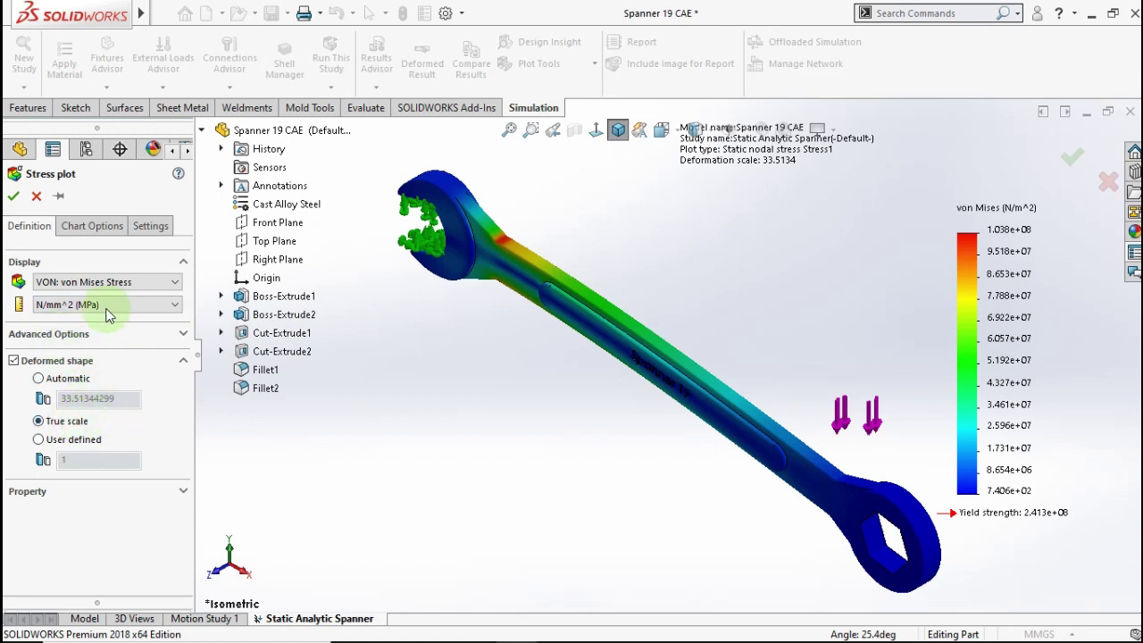
# Step: Show the max annotation and use floating-format legend numbers with 2 decimals
pyautogui.click(97, 228)
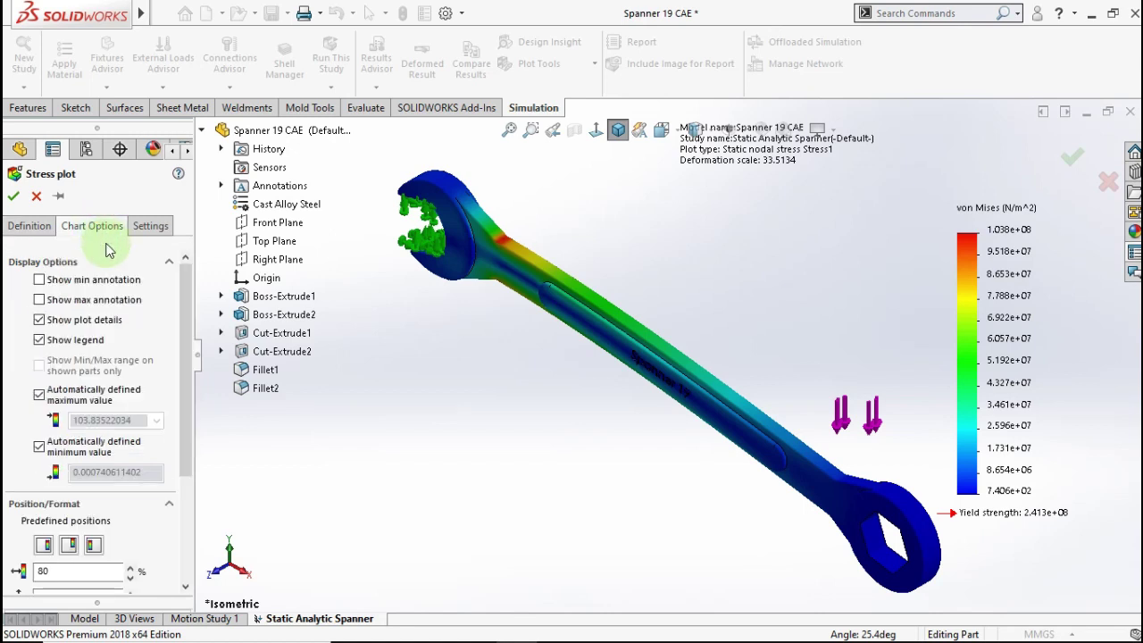
pyautogui.click(175, 301)
pyautogui.moveTo(184, 296); pyautogui.dragTo(184, 396)
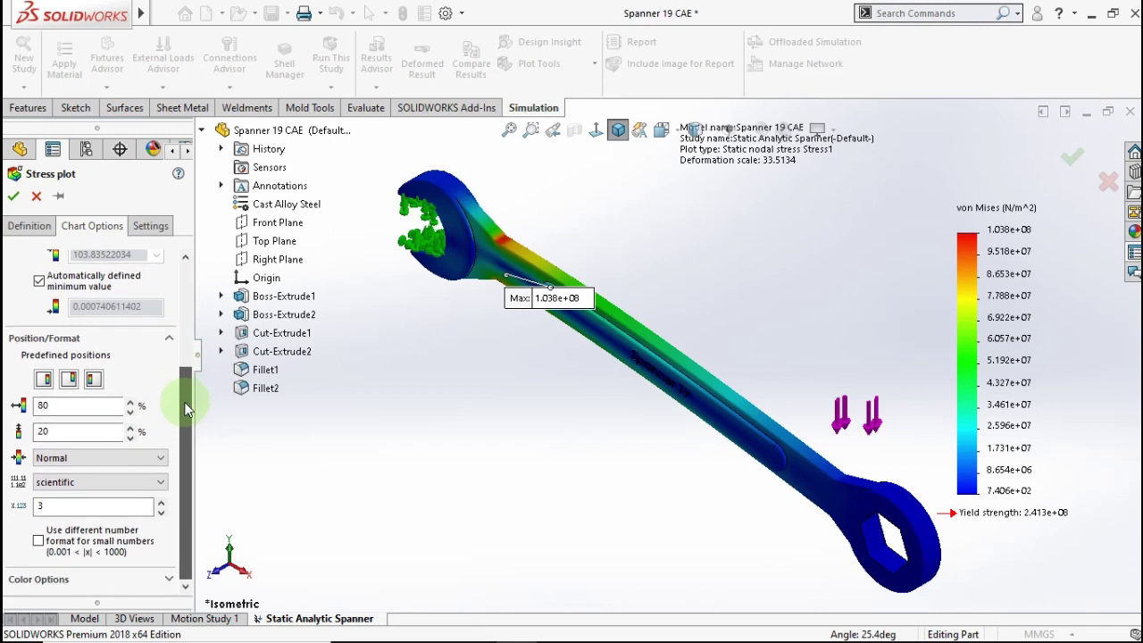
pyautogui.click(105, 491)
pyautogui.click(78, 505)
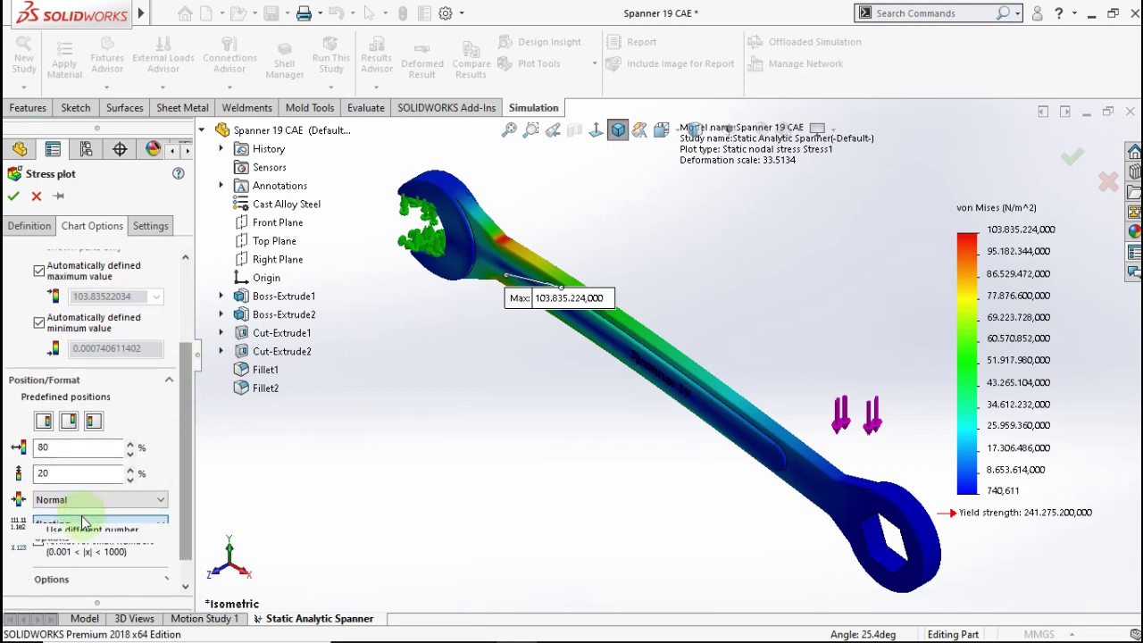
pyautogui.click(161, 556)
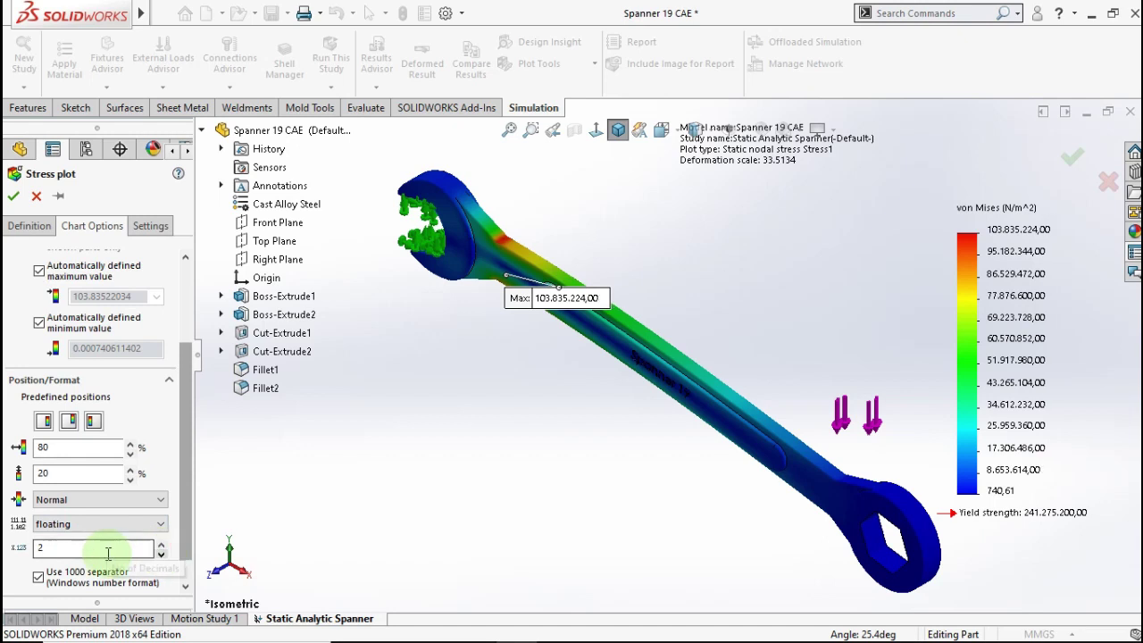
# Step: Apply the stress plot and move the Max 103,84 label above the spanner's shaft
pyautogui.click(14, 198)
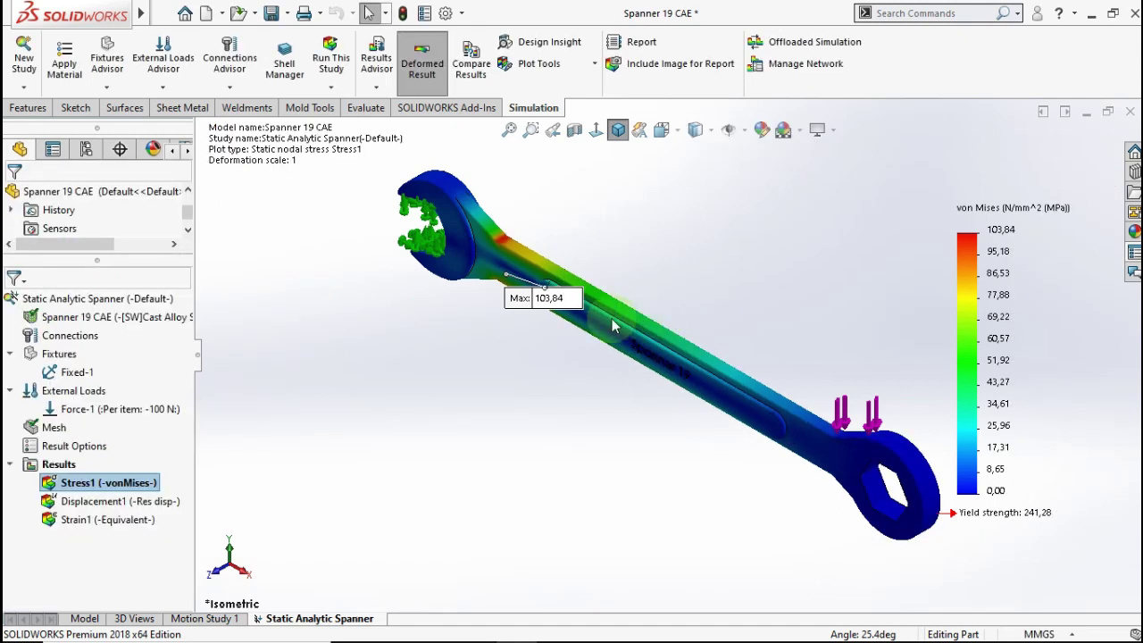
pyautogui.moveTo(554, 303)
pyautogui.mouseDown()
pyautogui.moveTo(596, 233)
pyautogui.moveTo(650, 174)
pyautogui.moveTo(661, 177)
pyautogui.mouseUp()
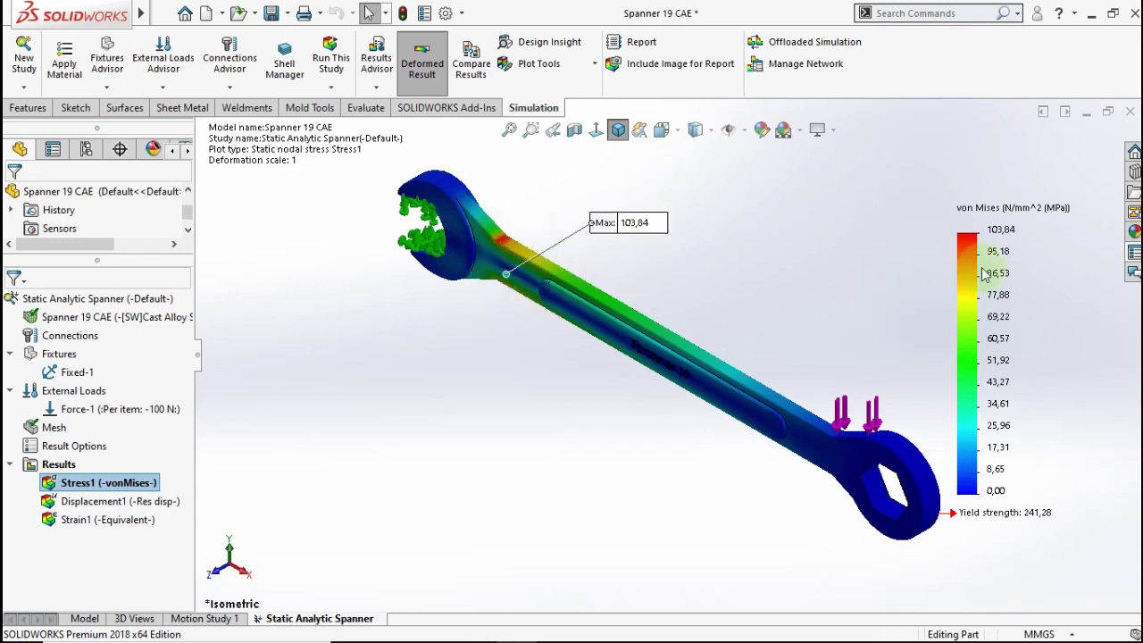
pyautogui.click(970, 511)
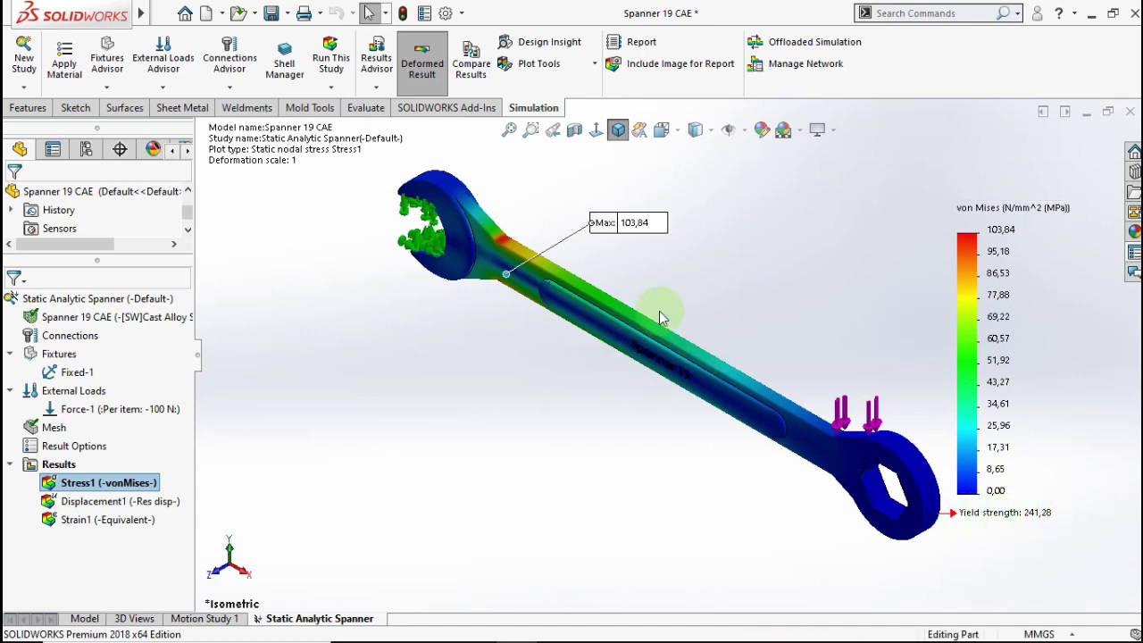
pyautogui.scroll(-5, 519, 291)
pyautogui.moveTo(519, 290); pyautogui.dragTo(498, 234, button='middle')
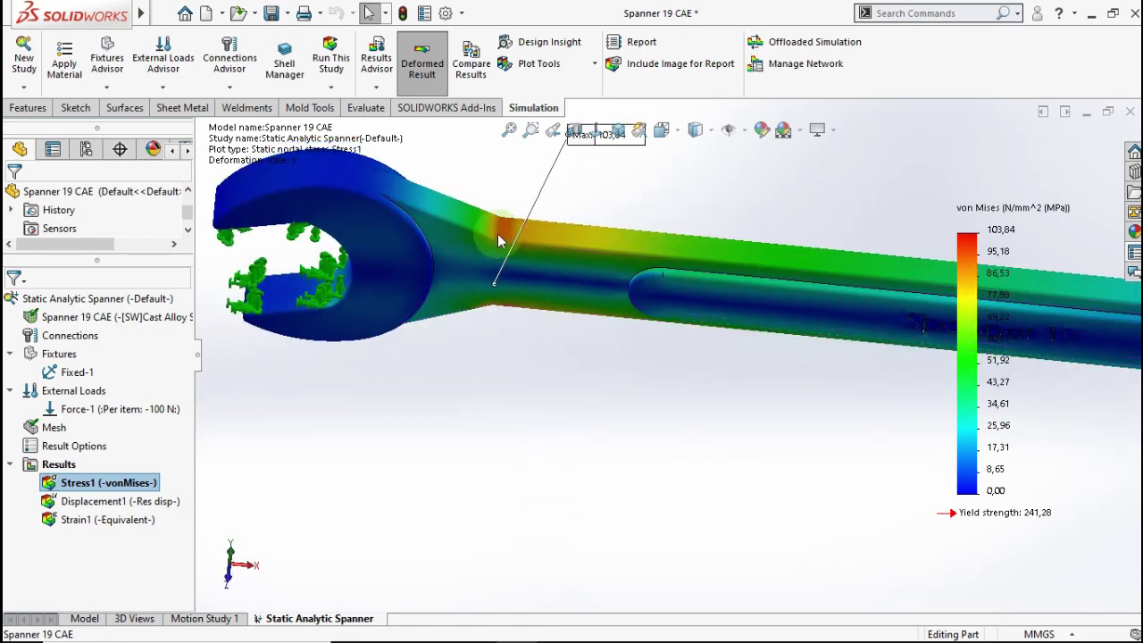
pyautogui.scroll(5, 504, 248)
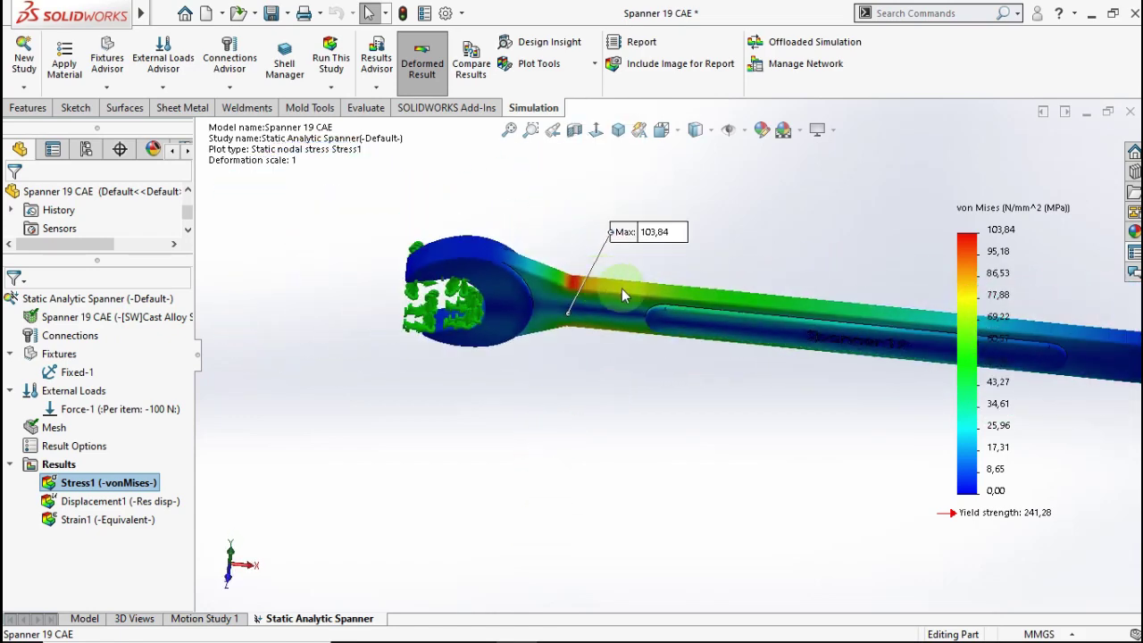
pyautogui.click(618, 131)
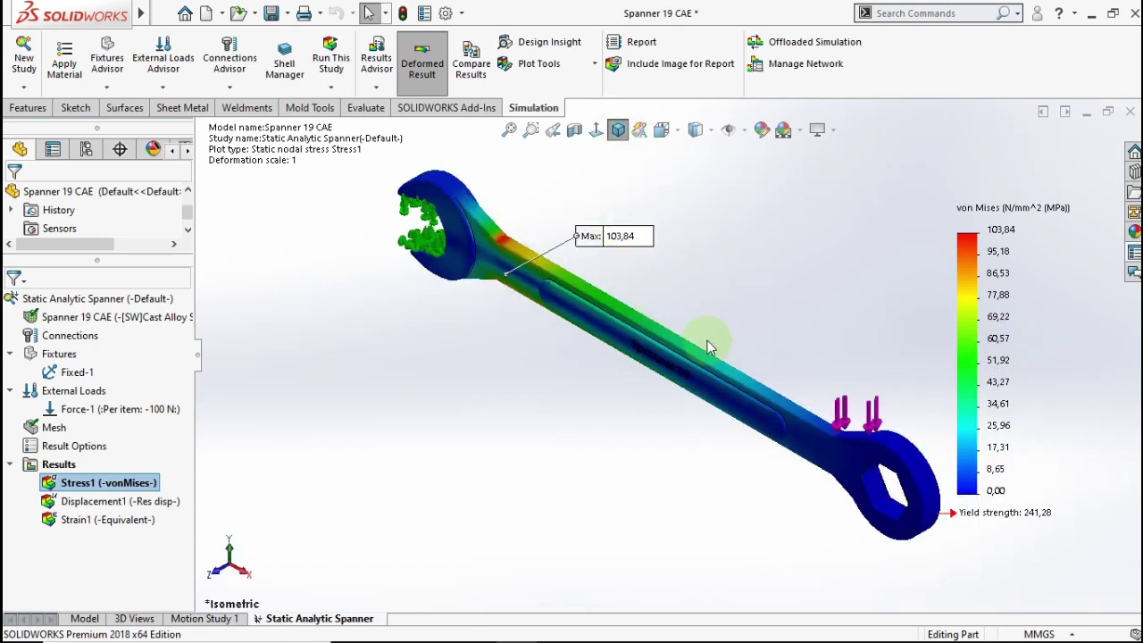
# Step: Show the Displacement1 plot and zoom out to see the whole spanner
pyautogui.rightClick(134, 509)
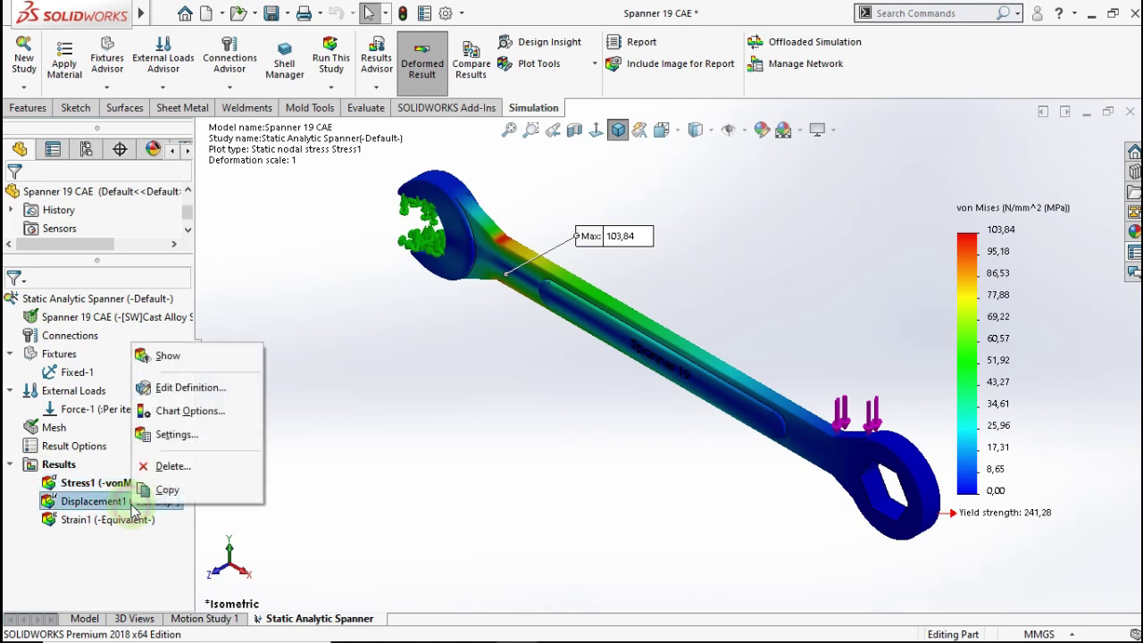
pyautogui.click(178, 360)
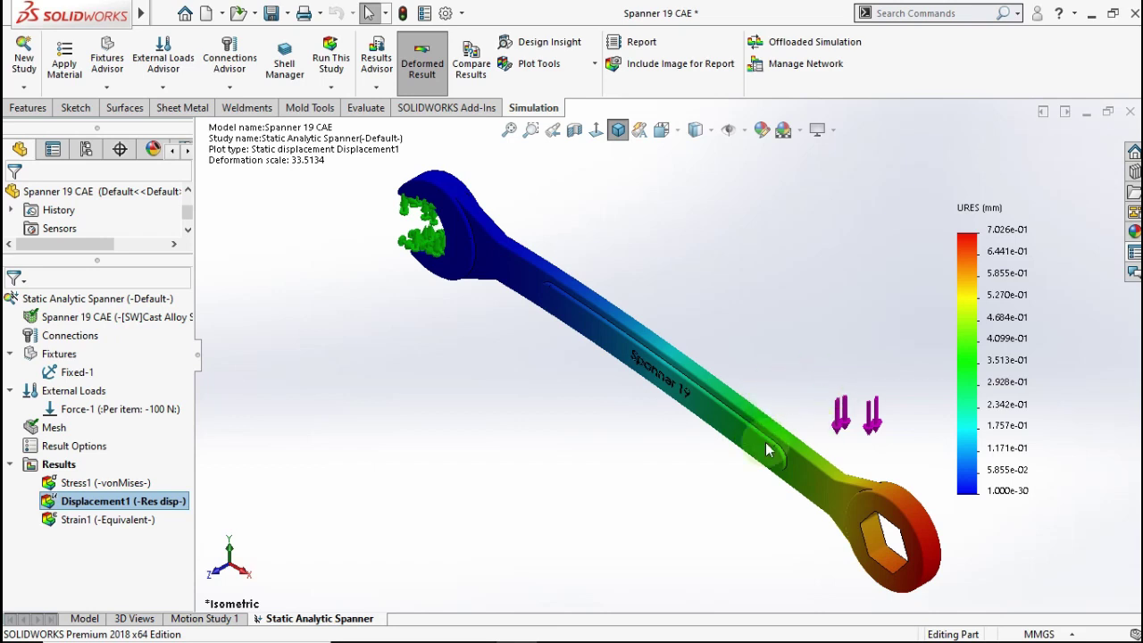
pyautogui.press('z')
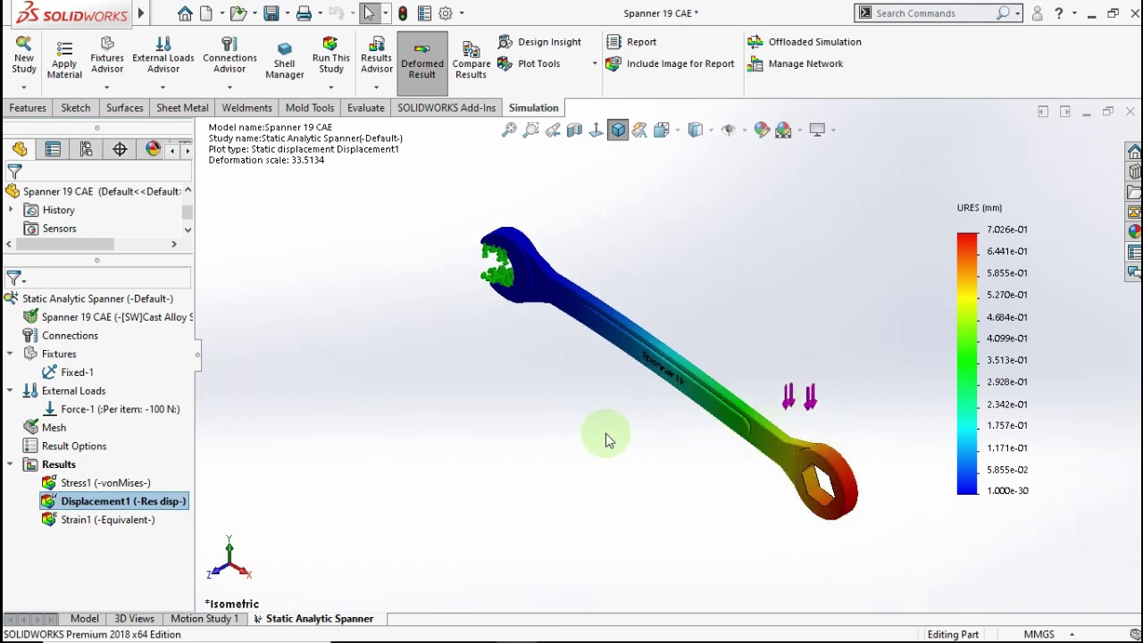
# Step: Give the displacement plot a max annotation and floating-format legend values with 2 decimals
pyautogui.rightClick(164, 507)
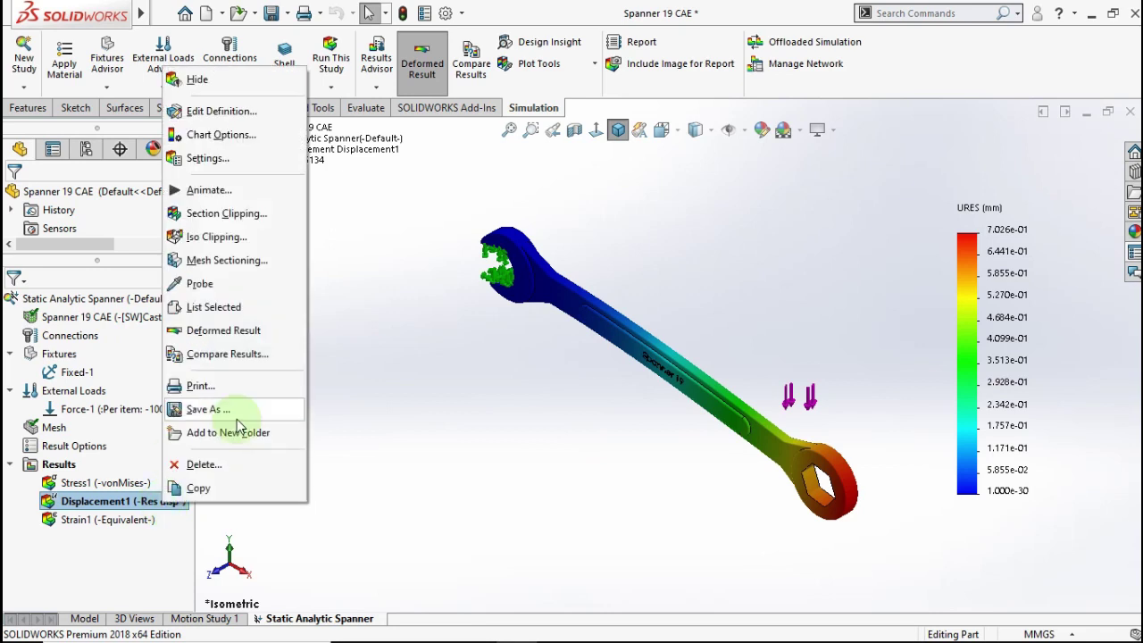
pyautogui.click(284, 203)
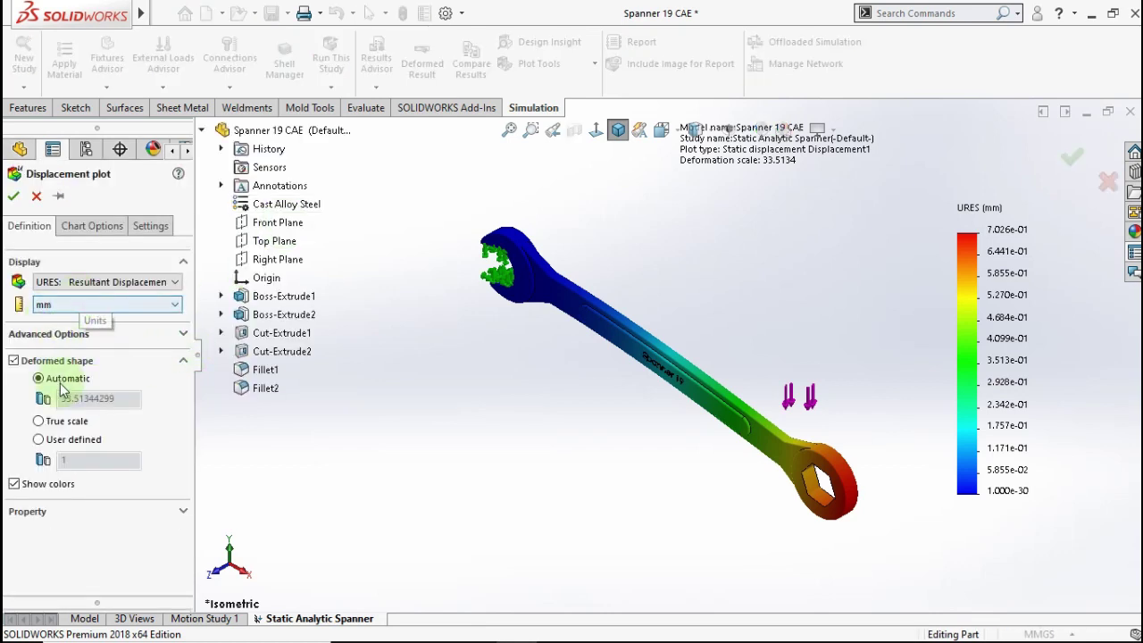
pyautogui.click(92, 226)
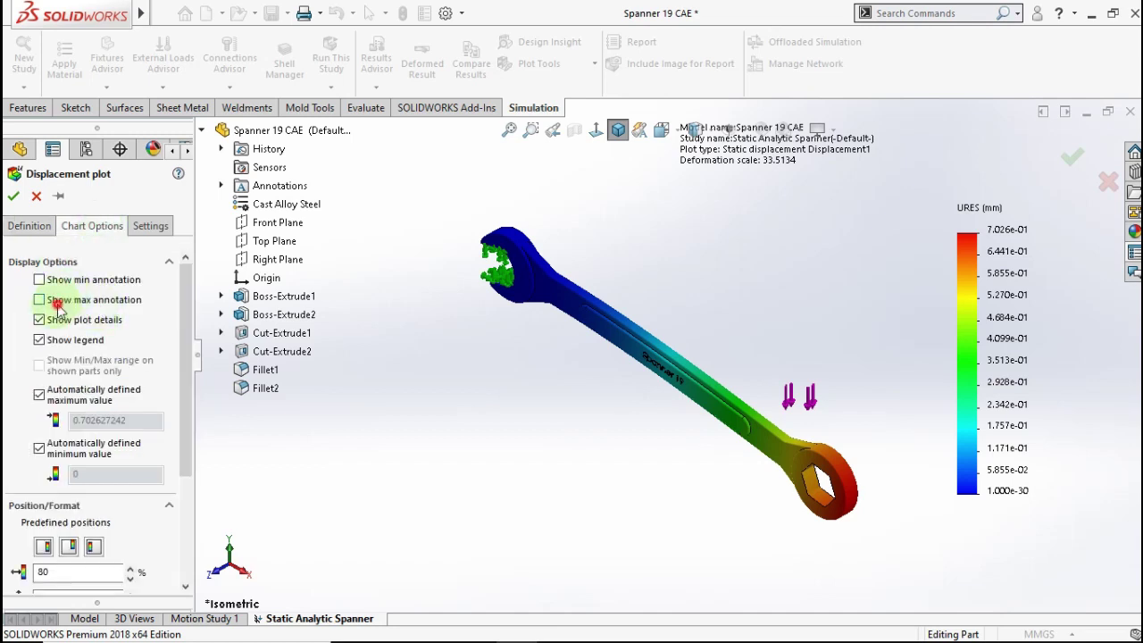
pyautogui.click(39, 301)
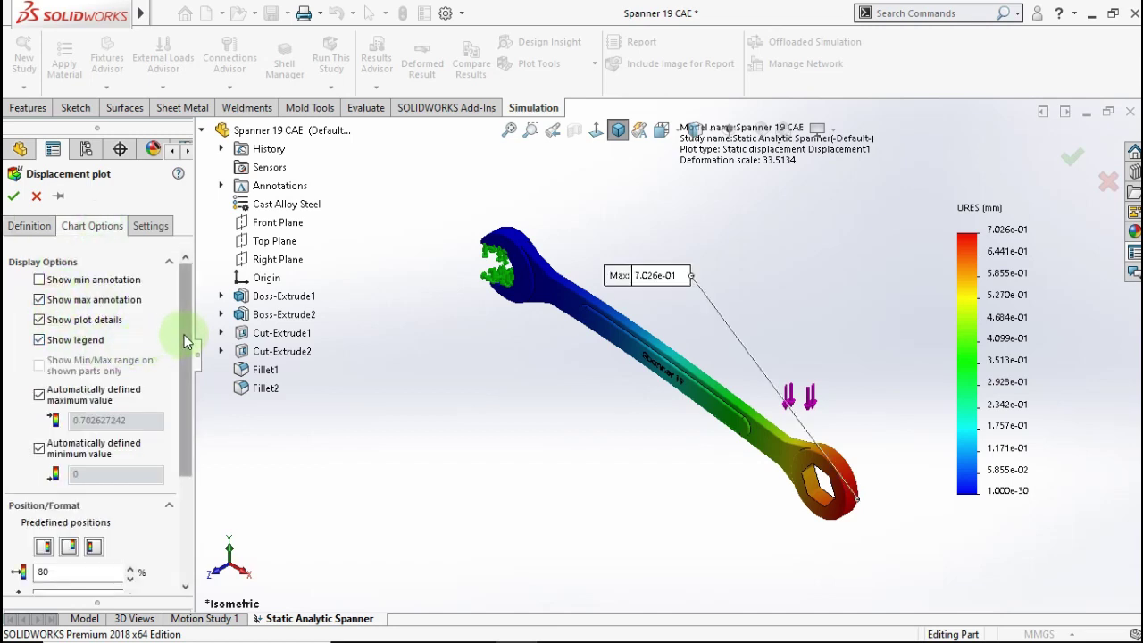
pyautogui.moveTo(186, 340); pyautogui.dragTo(175, 402)
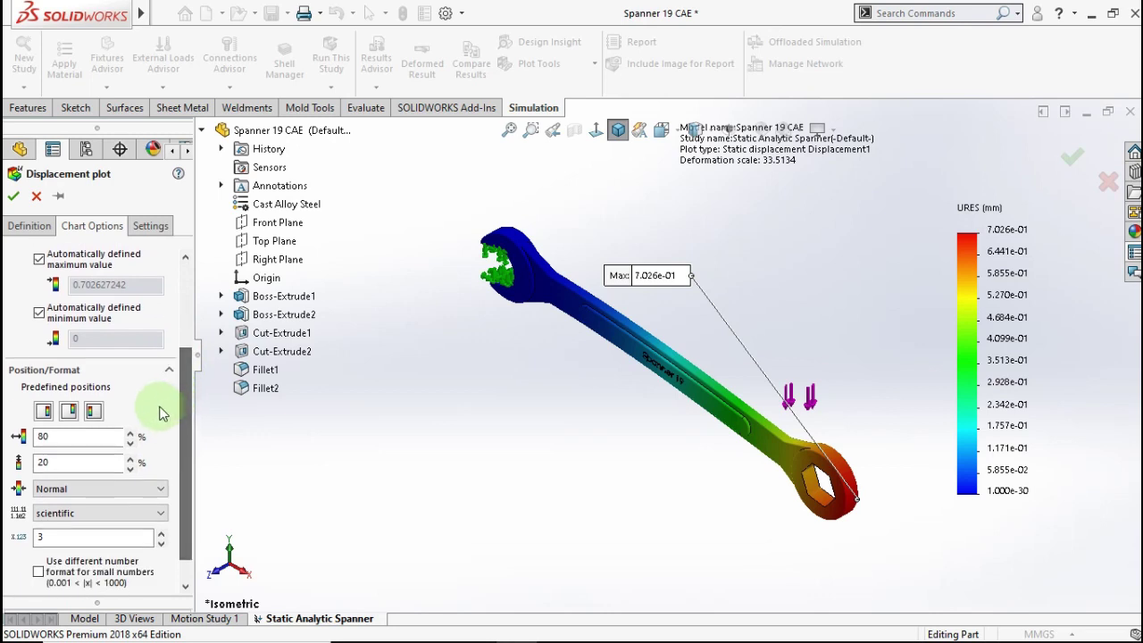
pyautogui.click(115, 513)
pyautogui.click(99, 540)
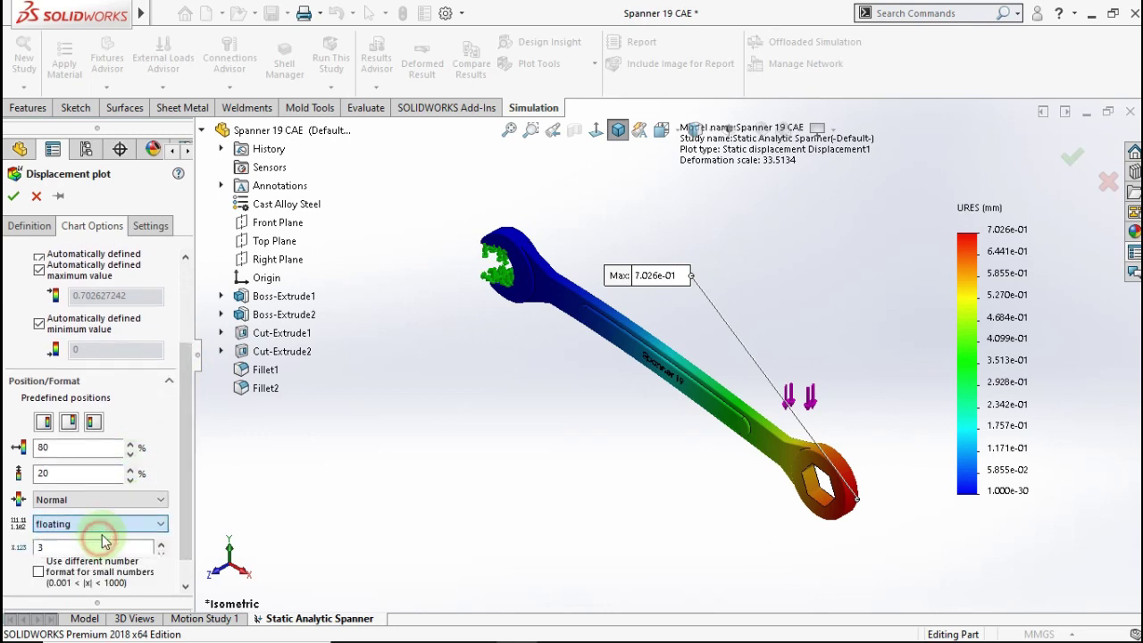
pyautogui.click(162, 554)
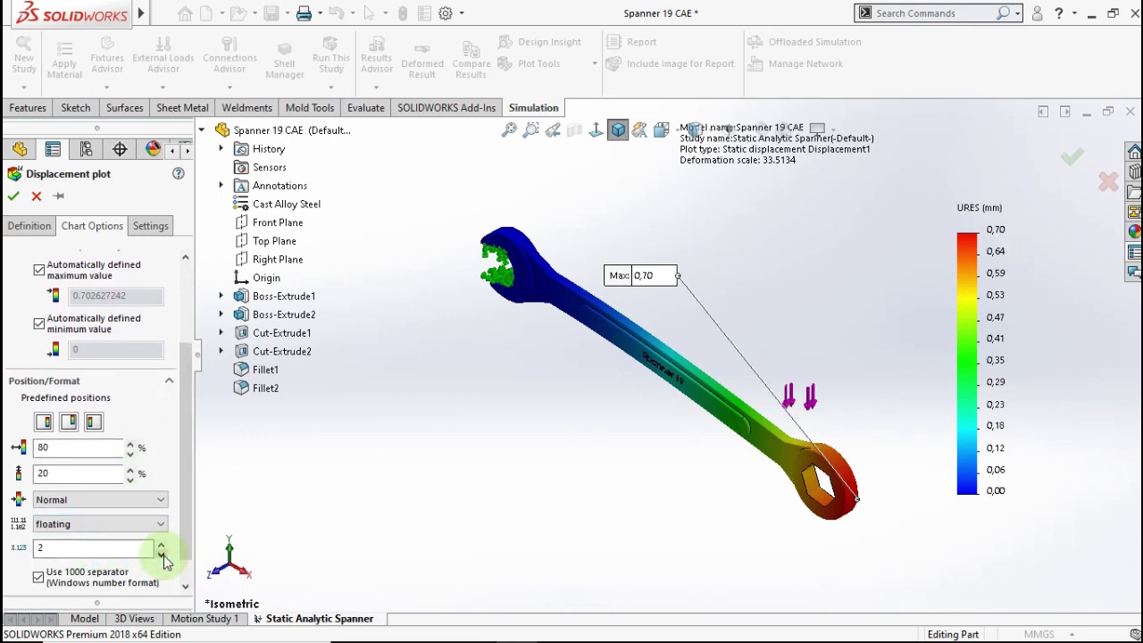
pyautogui.click(14, 198)
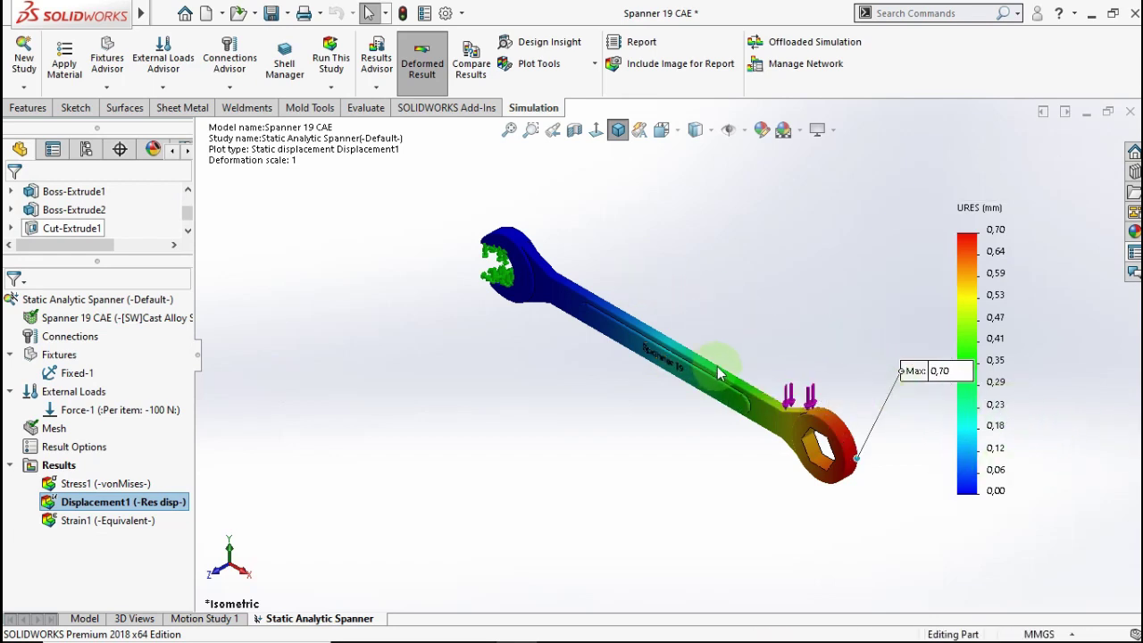
# Step: In isometric view, drag the Max 0,70 label above the spanner, clear of the legend
pyautogui.scroll(2, 715, 367)
pyautogui.scroll(-2, 897, 369)
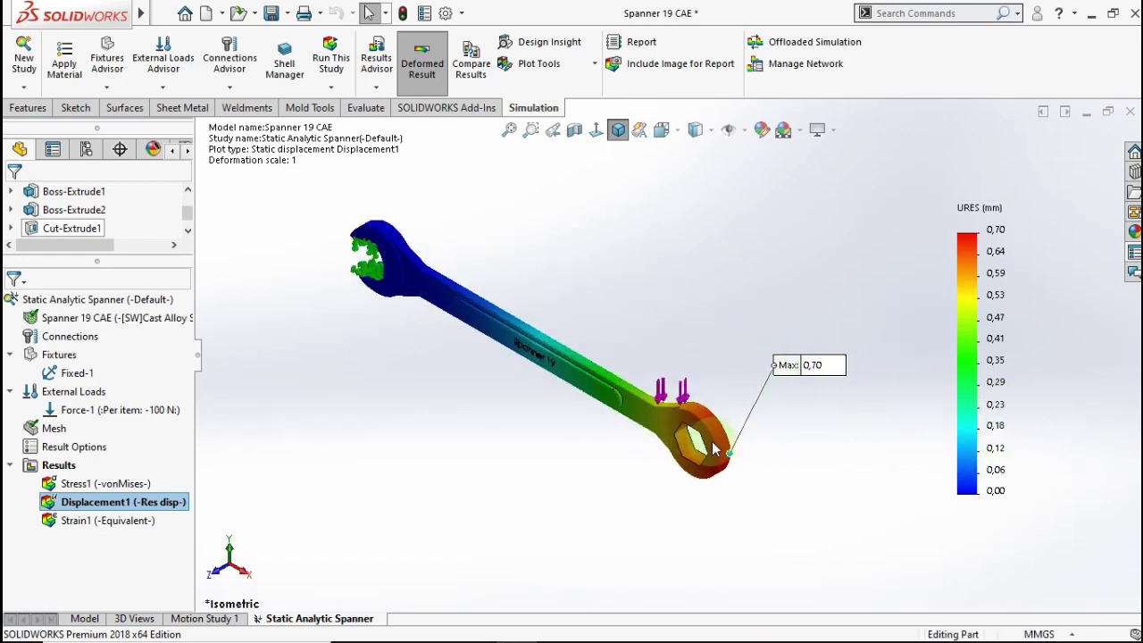
pyautogui.moveTo(704, 435); pyautogui.dragTo(679, 373, button='middle')
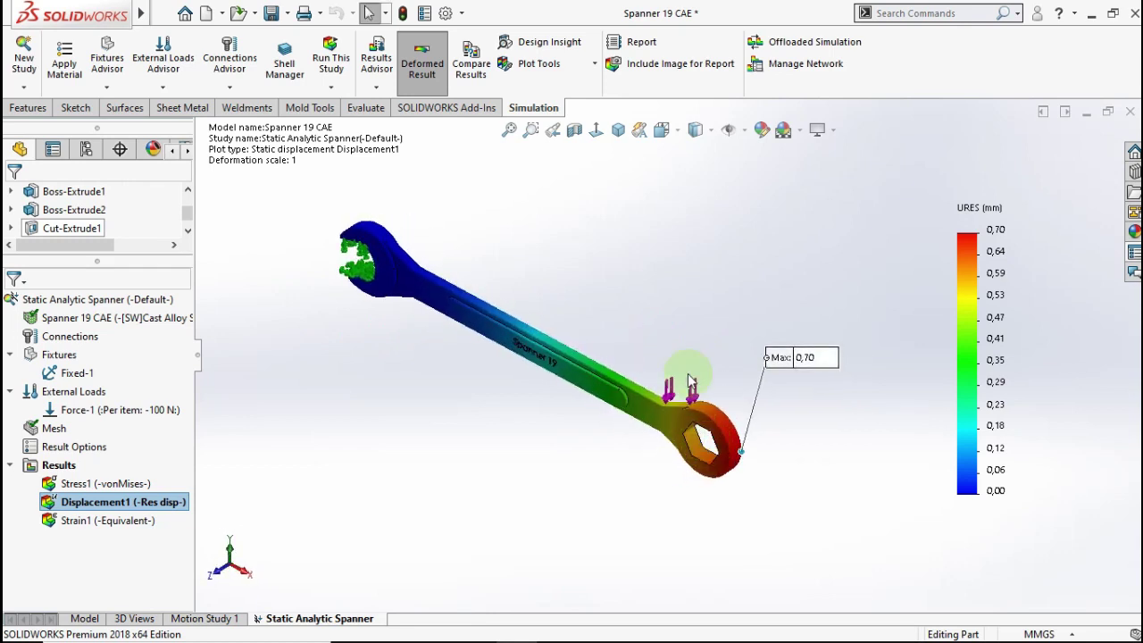
pyautogui.click(615, 134)
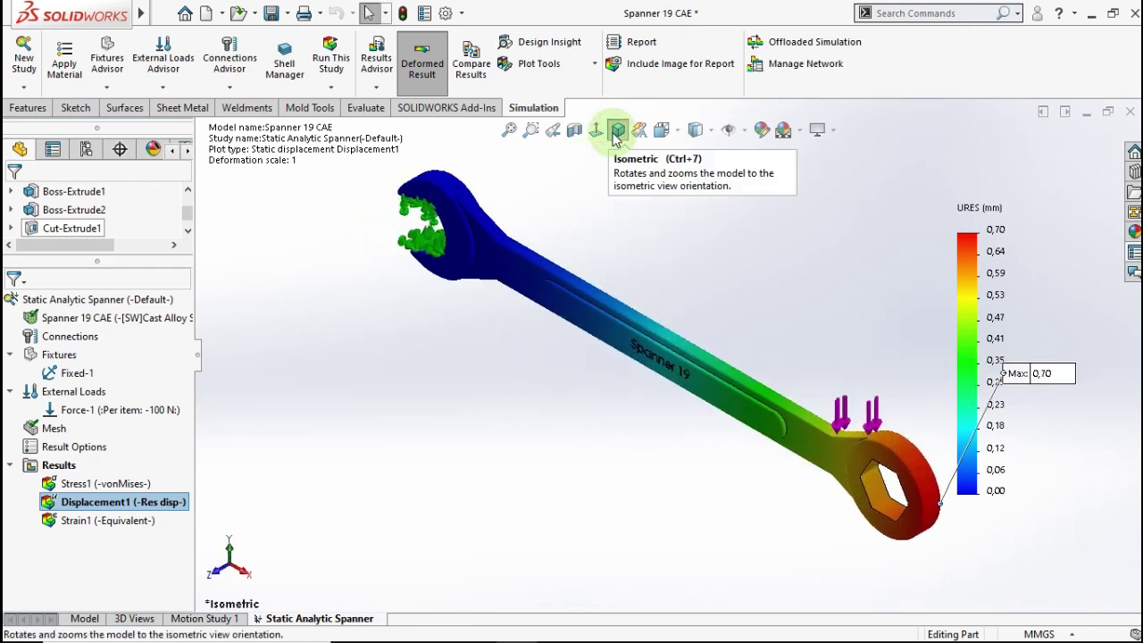
pyautogui.click(570, 463)
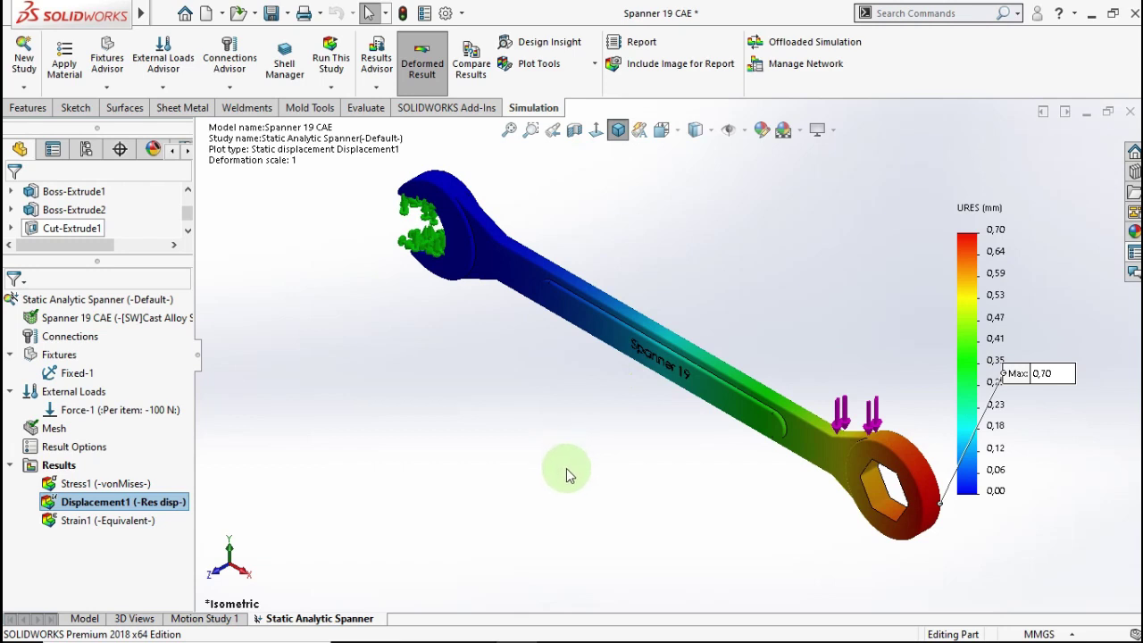
pyautogui.moveTo(1059, 382); pyautogui.dragTo(725, 242)
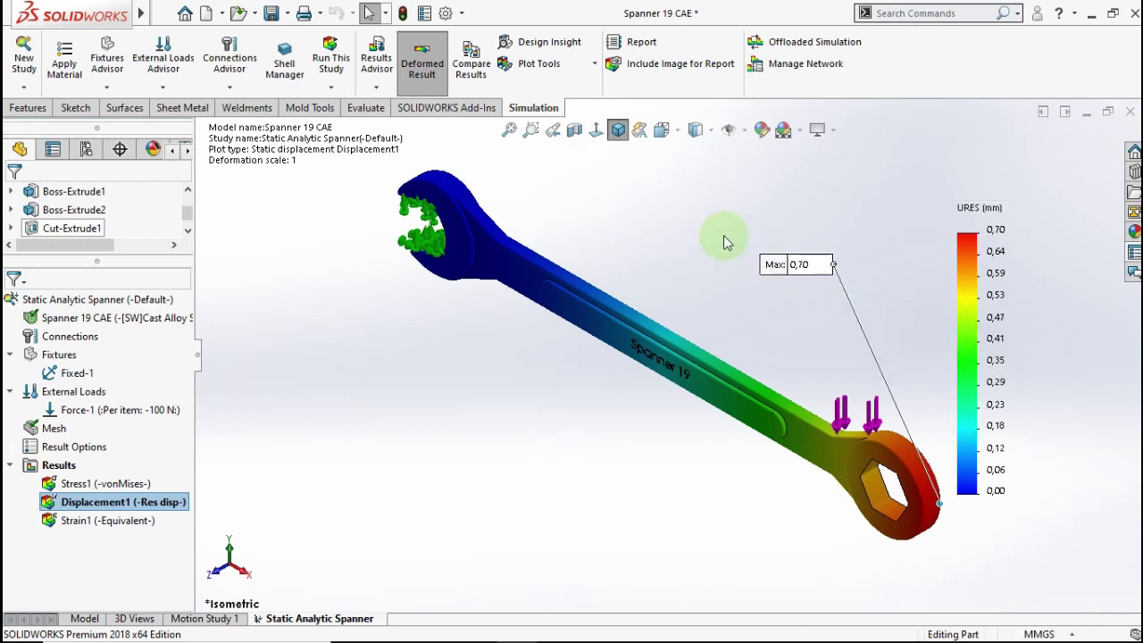
pyautogui.click(542, 462)
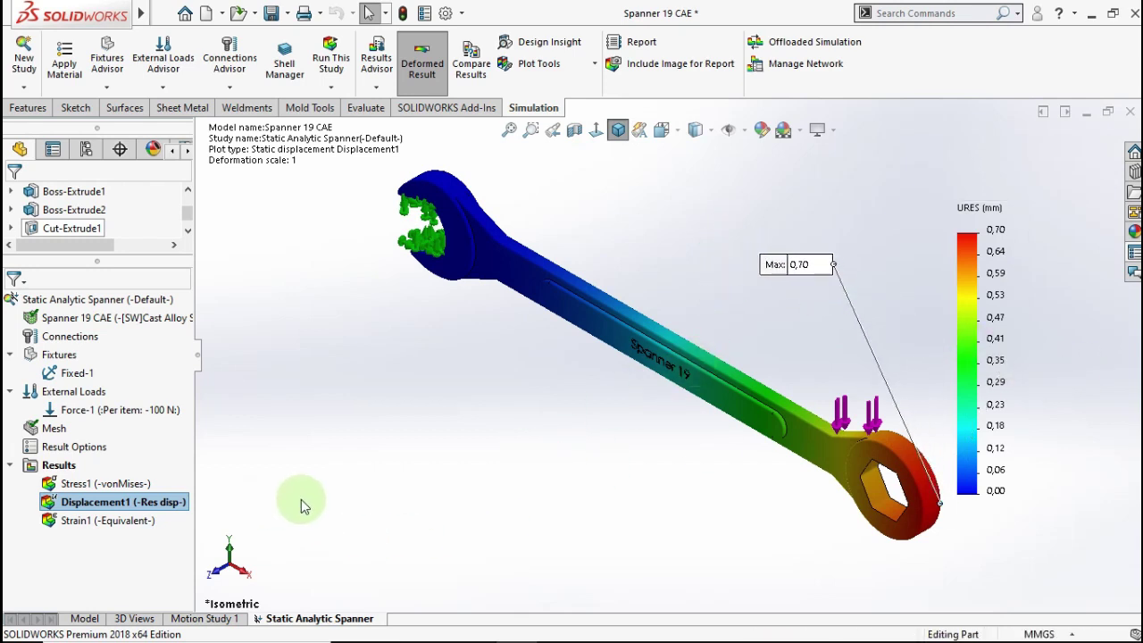
# Step: Define a Factor of Safety plot, keeping the defaults and a multiplication factor of 1
pyautogui.rightClick(53, 467)
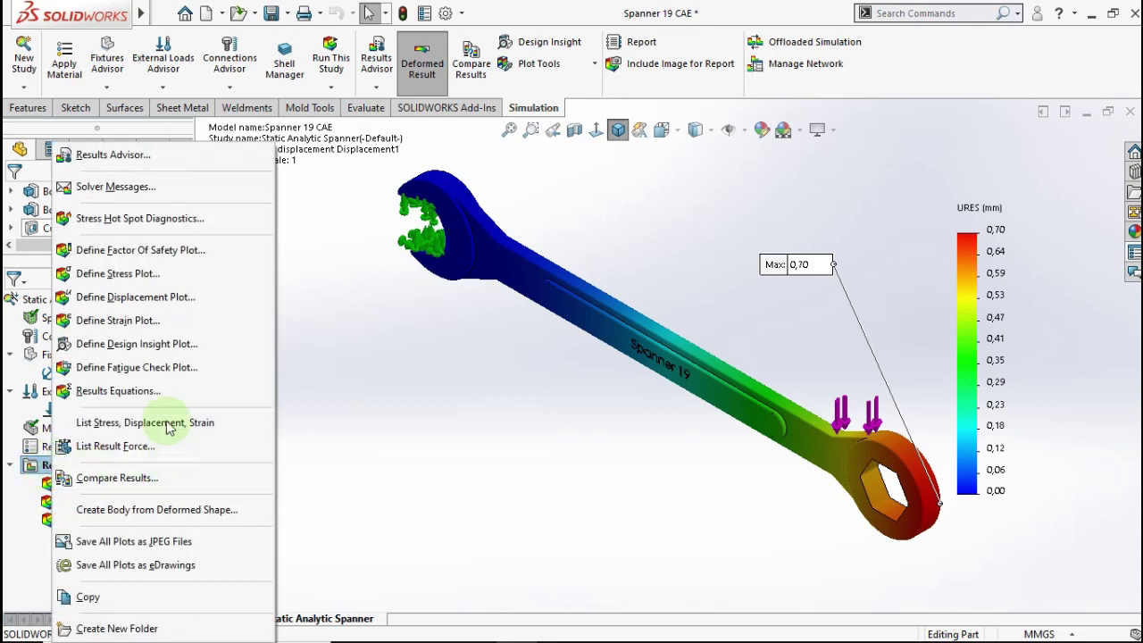
pyautogui.click(159, 251)
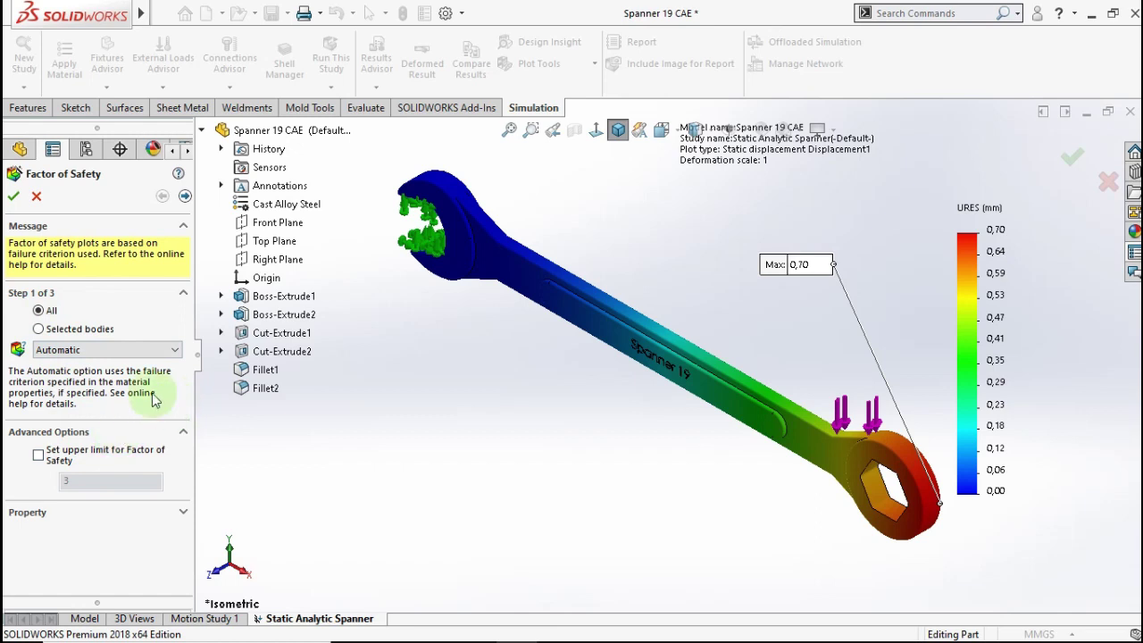
pyautogui.click(183, 198)
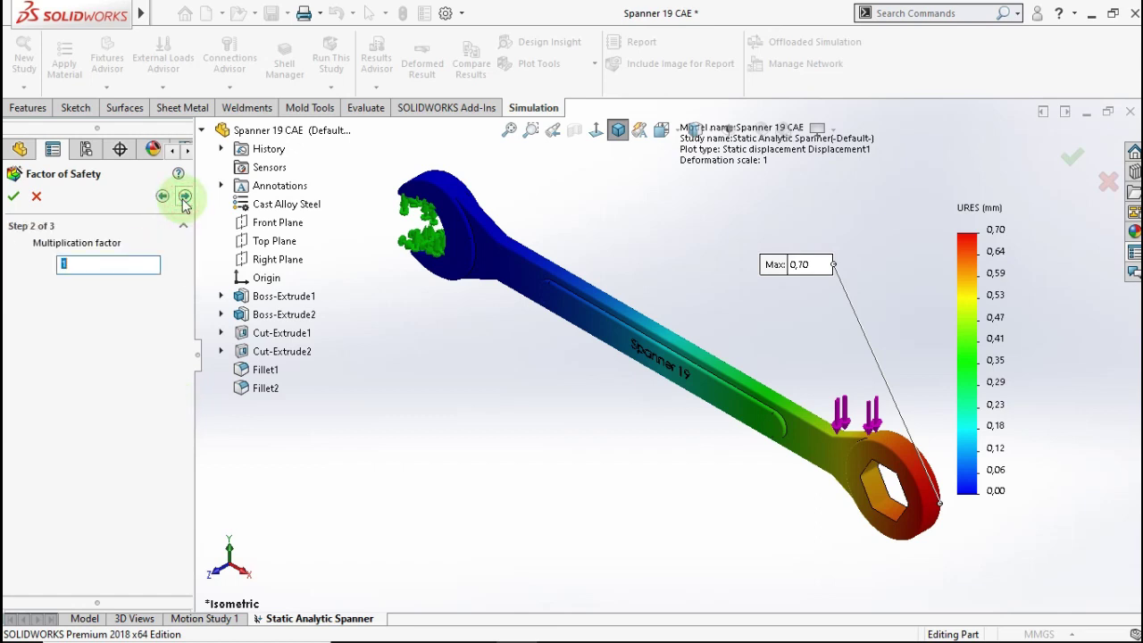
pyautogui.click(83, 261)
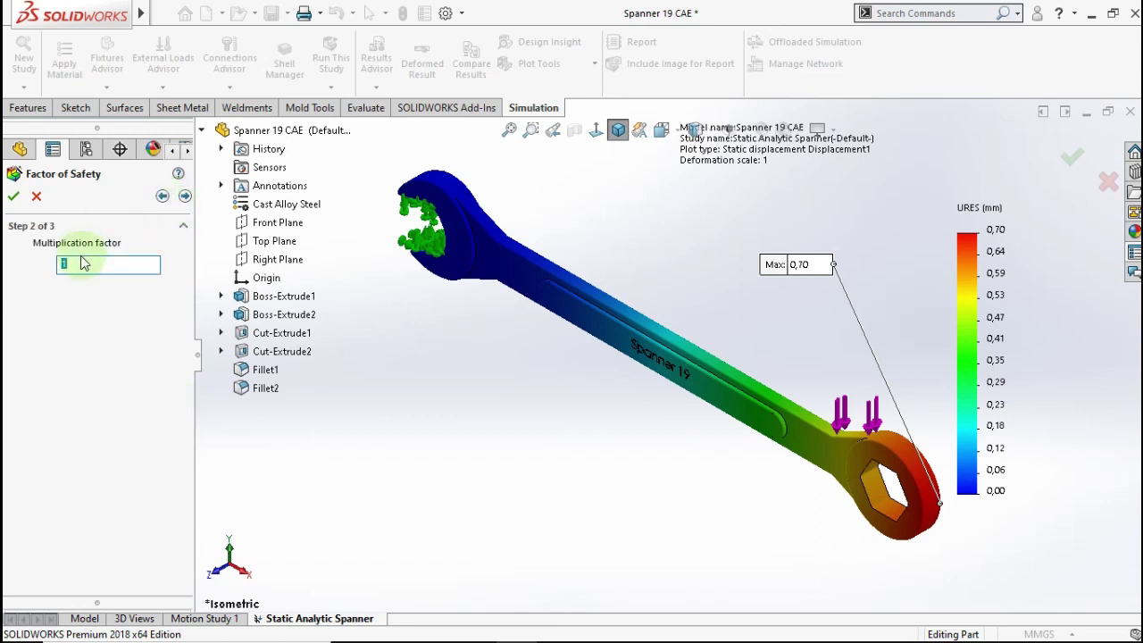
pyautogui.click(183, 198)
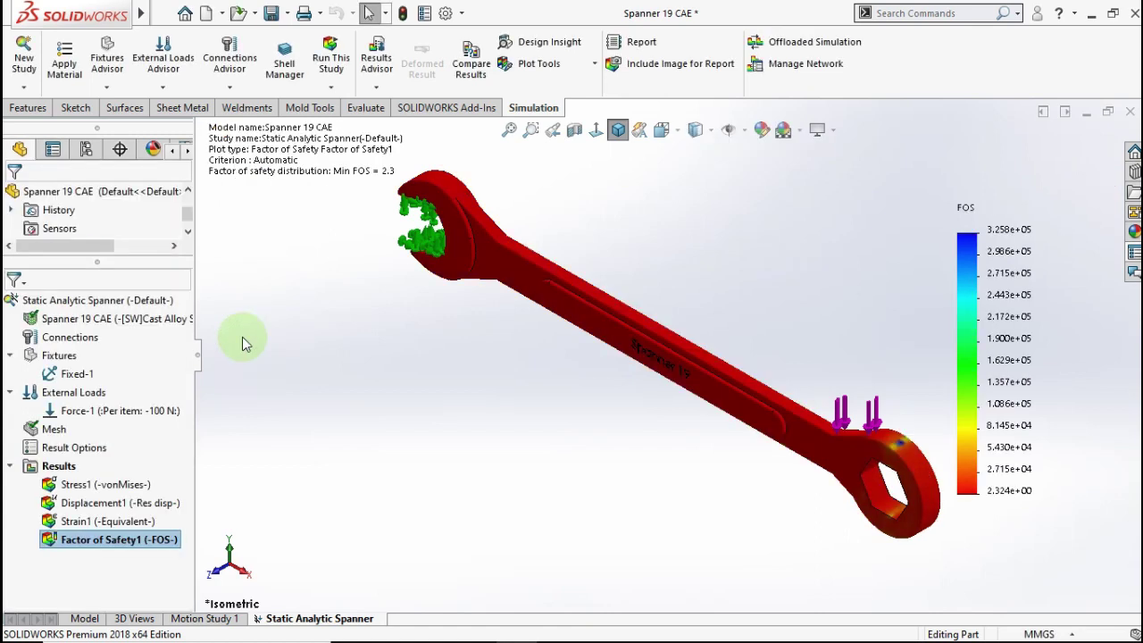
# Step: Set the Factor of Safety1 chart legend to floating number format with 2 decimals
pyautogui.rightClick(157, 539)
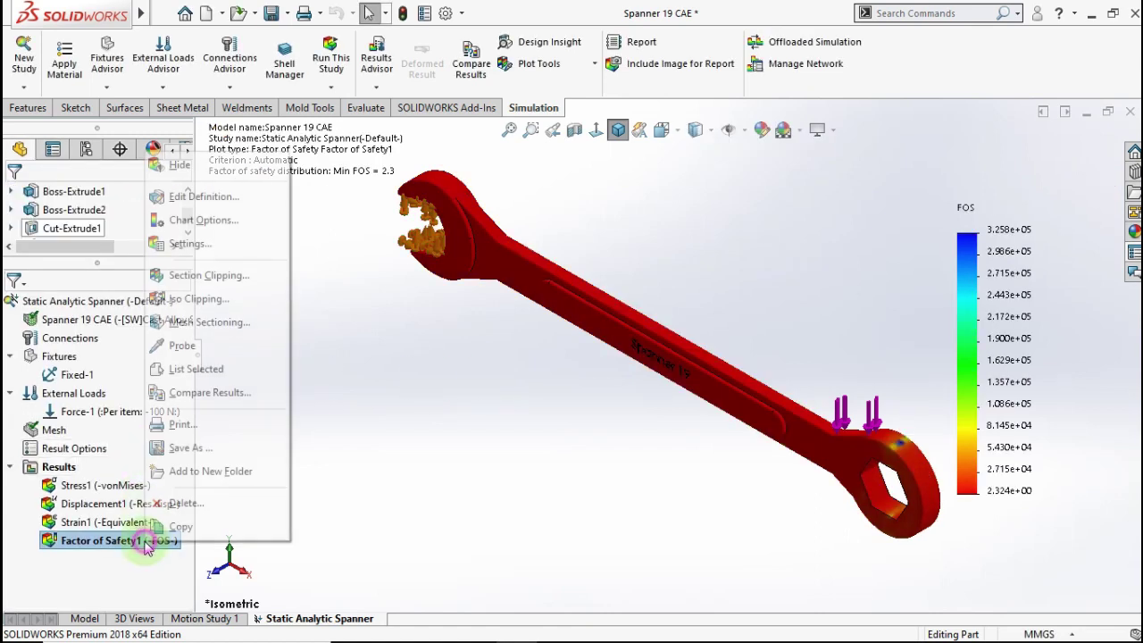
pyautogui.click(184, 244)
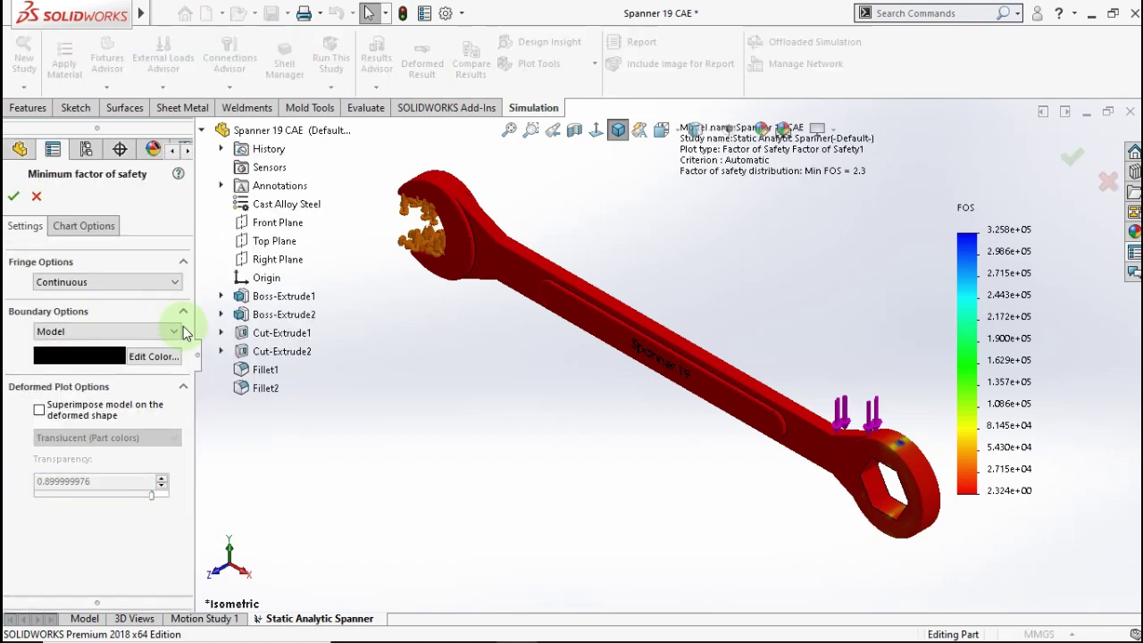
pyautogui.click(95, 229)
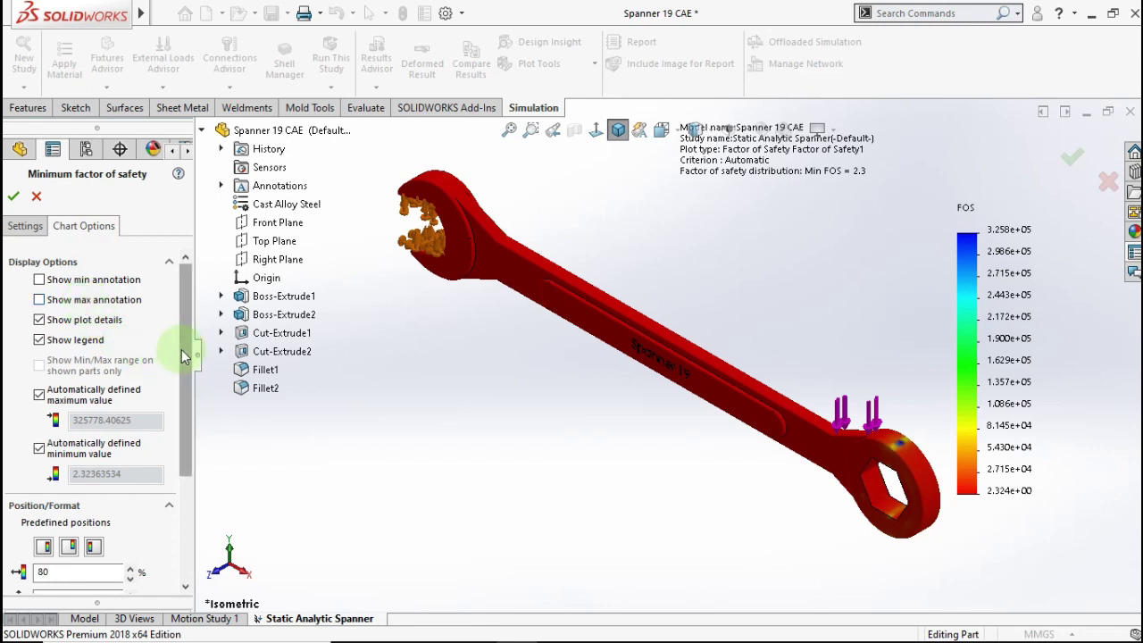
pyautogui.moveTo(181, 349); pyautogui.dragTo(177, 510)
pyautogui.click(105, 486)
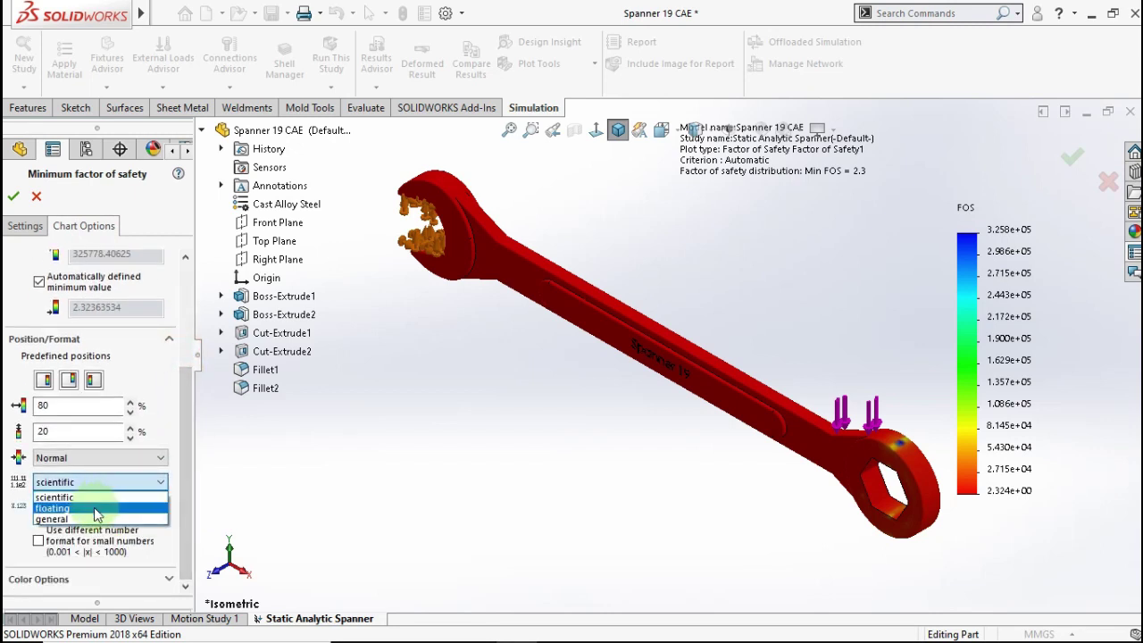
pyautogui.click(94, 508)
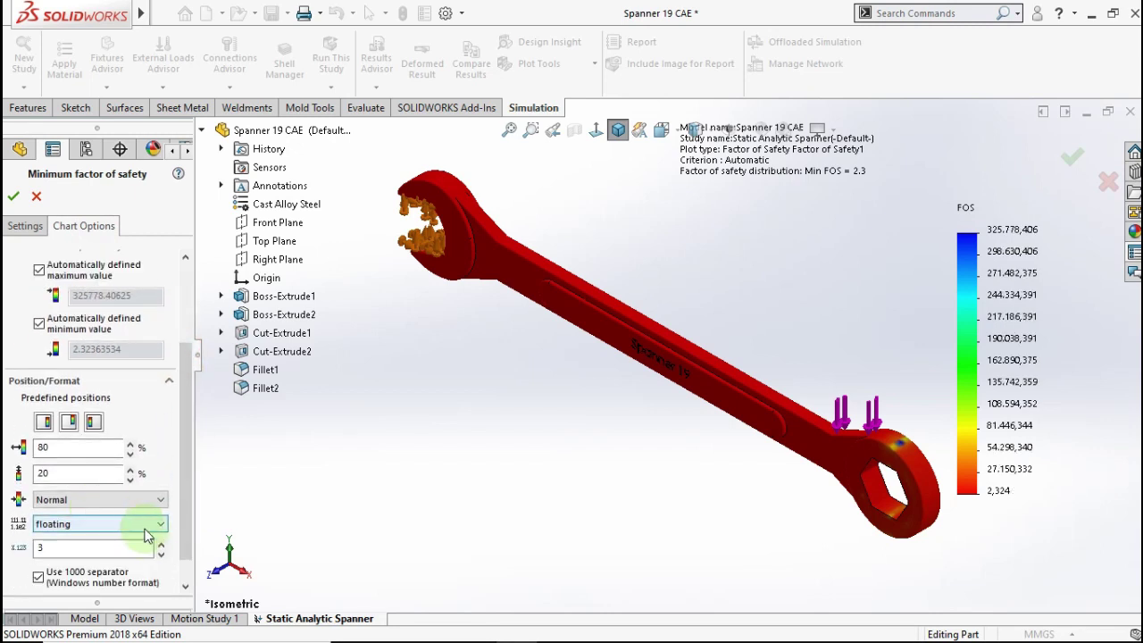
pyautogui.click(162, 555)
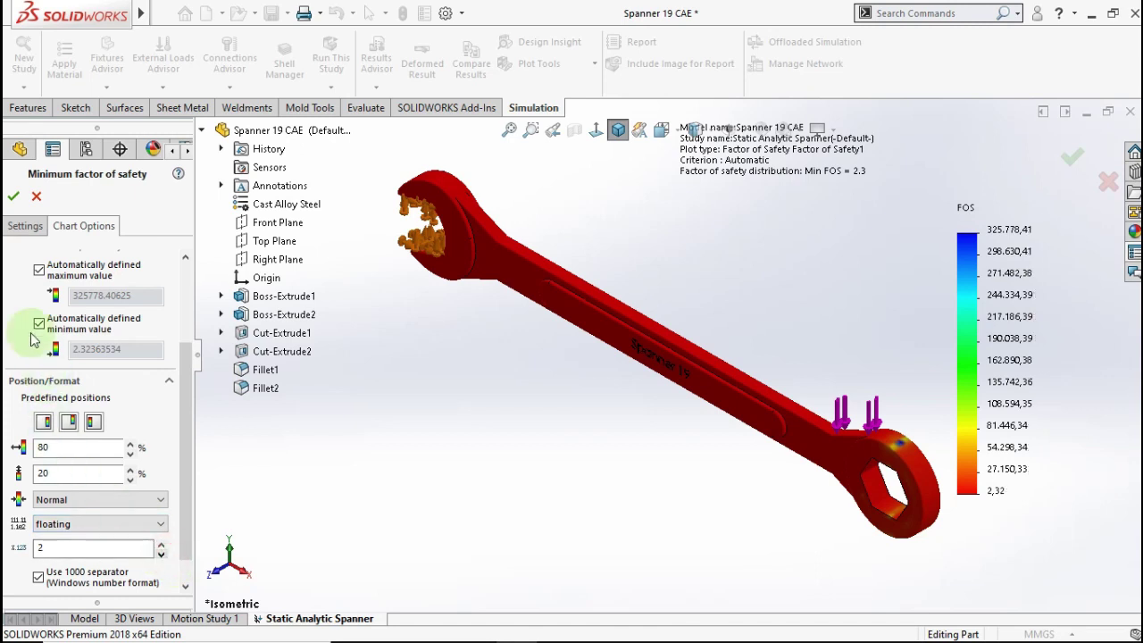
pyautogui.click(14, 195)
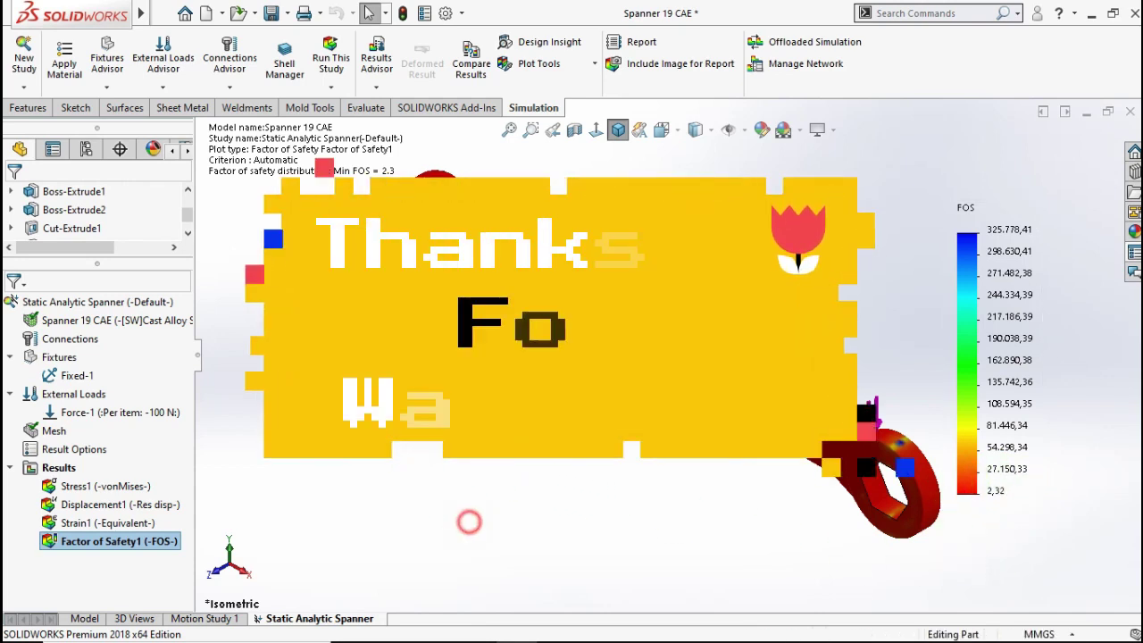
pyautogui.moveTo(268, 321); pyautogui.dragTo(542, 559)
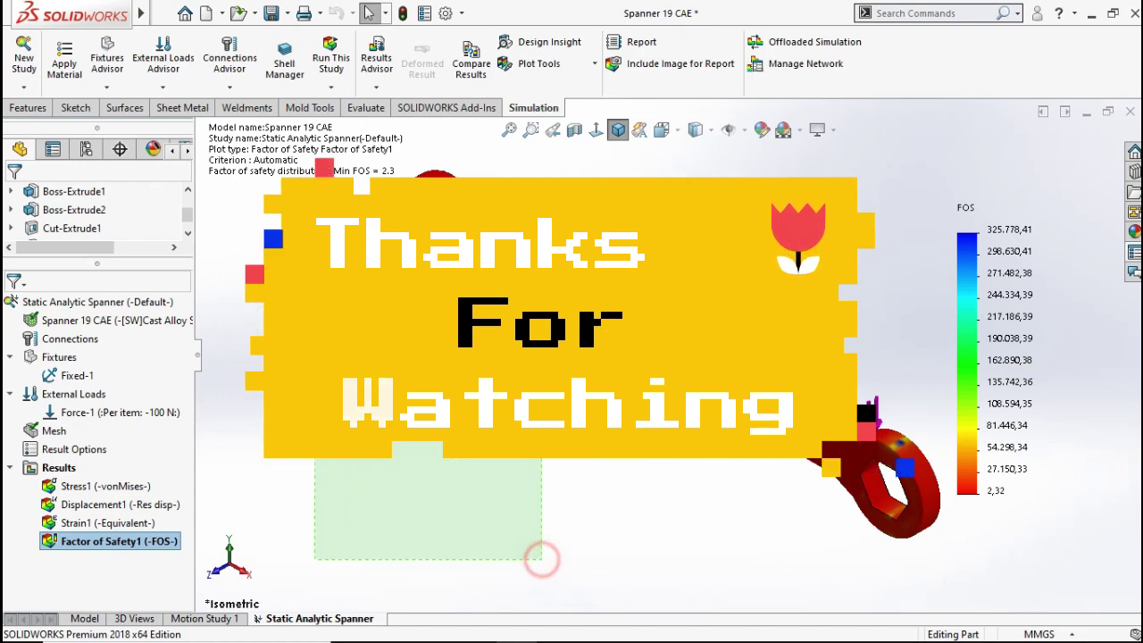